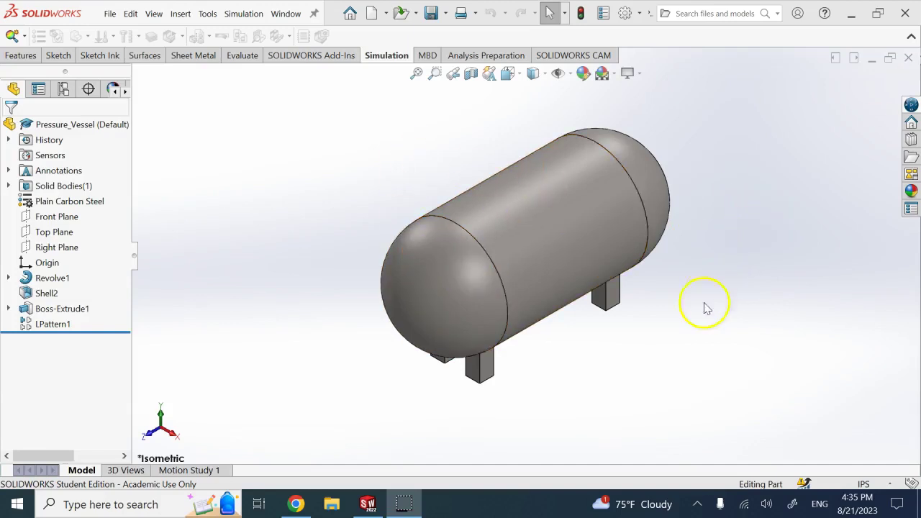
- Inspect the pressure vessel's legs and hollow interior, using a temporary section view at the Front Plane
{"action": "key", "text": "Left"}
{"action": "key", "text": "Left"}
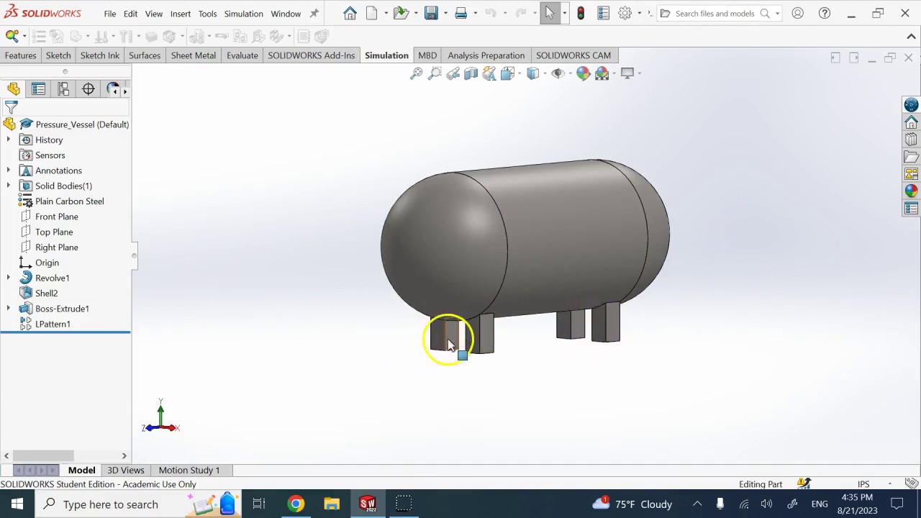
{"action": "key", "text": "Down"}
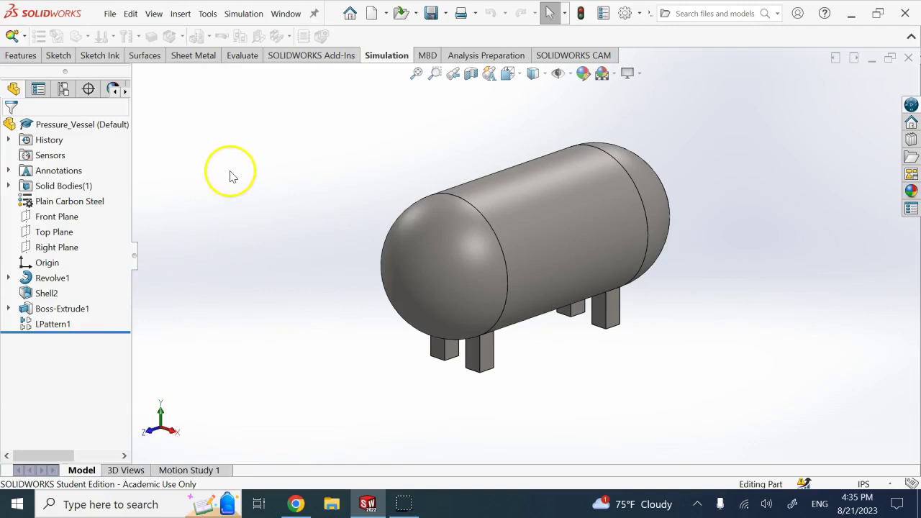
{"action": "left_click", "coordinate": [470, 72]}
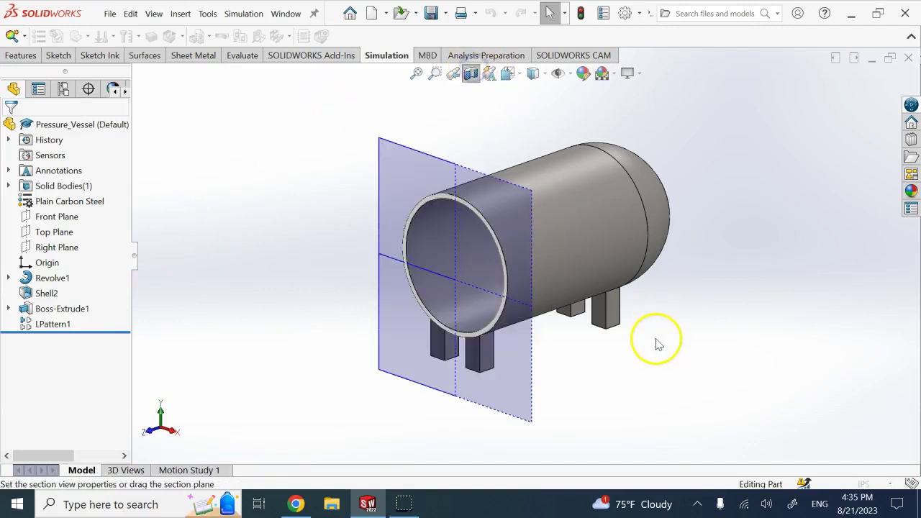
{"action": "middle_click_drag", "start_coordinate": [555, 353], "coordinate": [684, 366]}
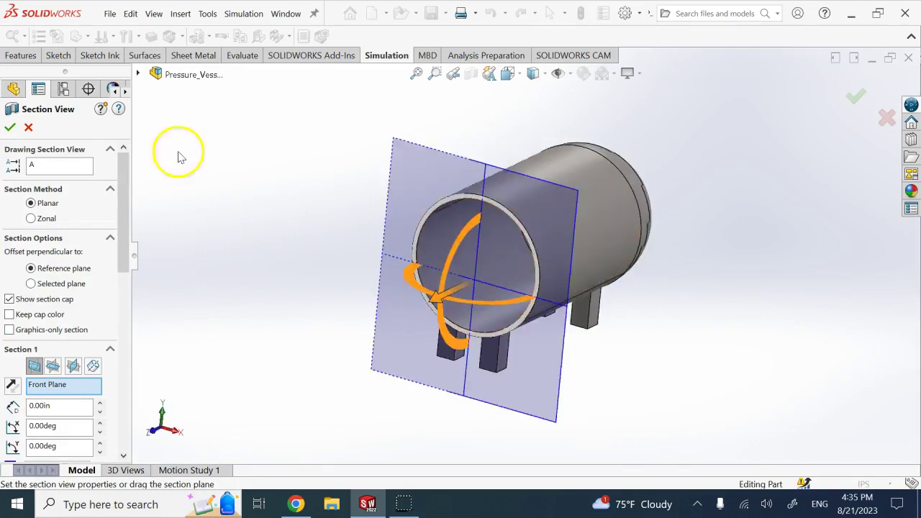
{"action": "key", "text": "ctrl+7"}
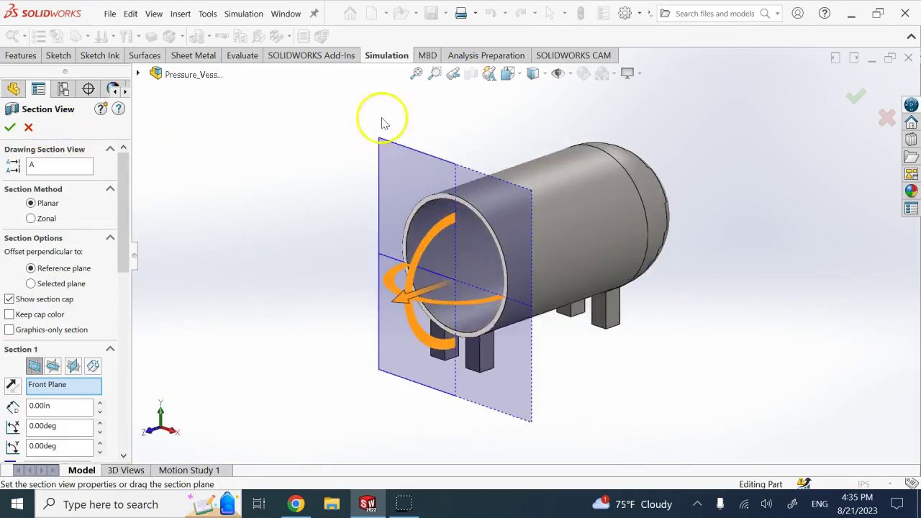
{"action": "left_click", "coordinate": [33, 128]}
{"action": "left_click", "coordinate": [81, 201]}
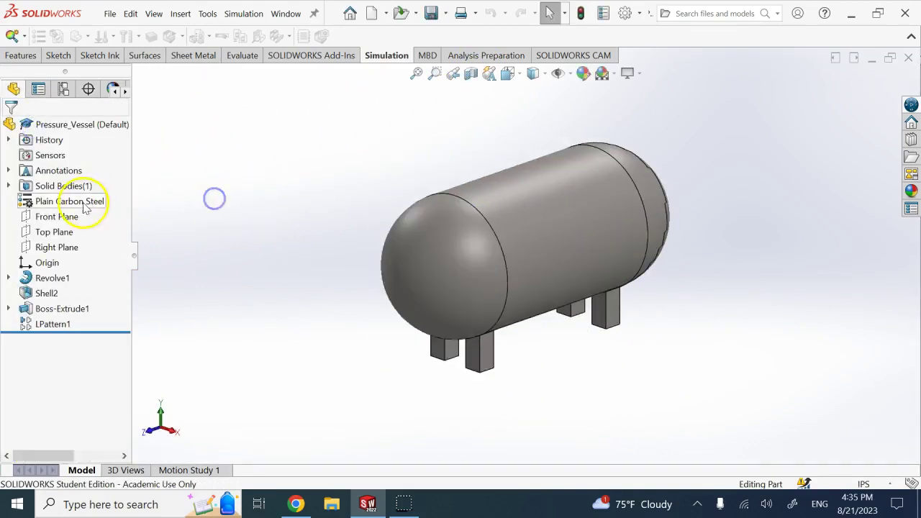
{"action": "left_click", "coordinate": [317, 142]}
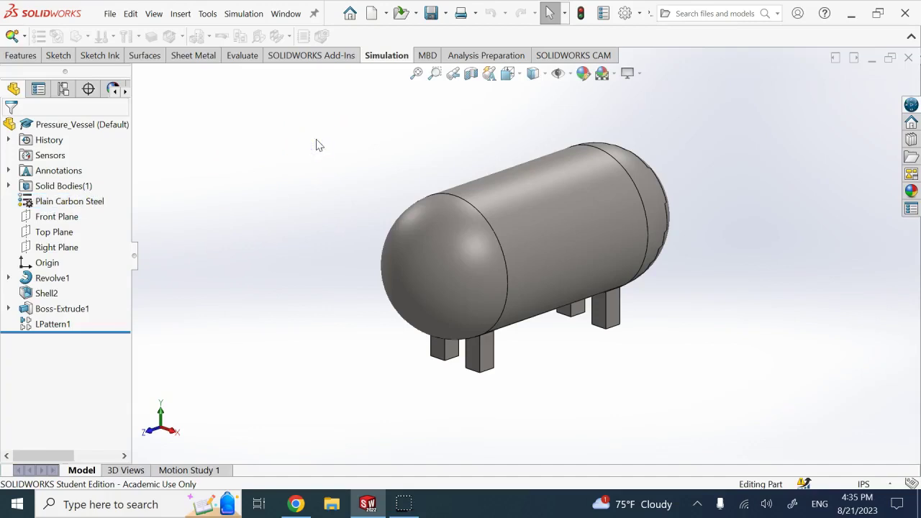
- Create a new simulation study of the Static type for the pressure vessel
{"action": "left_click", "coordinate": [24, 36]}
{"action": "left_click", "coordinate": [45, 61]}
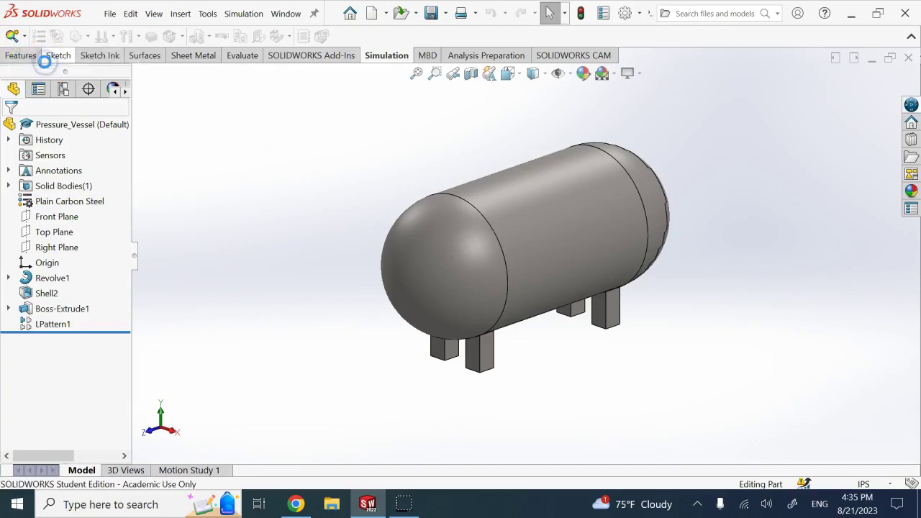
{"action": "left_click_drag", "start_coordinate": [119, 244], "coordinate": [130, 408]}
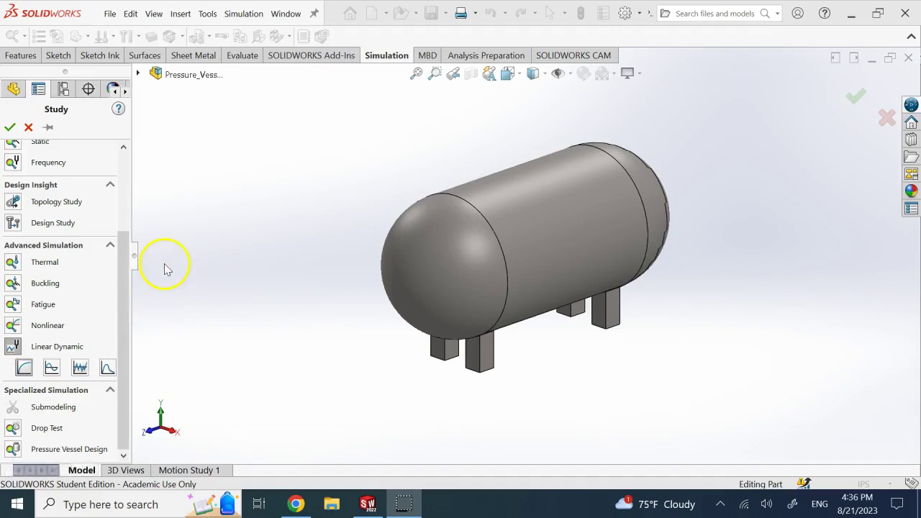
{"action": "left_click_drag", "start_coordinate": [120, 257], "coordinate": [137, 200]}
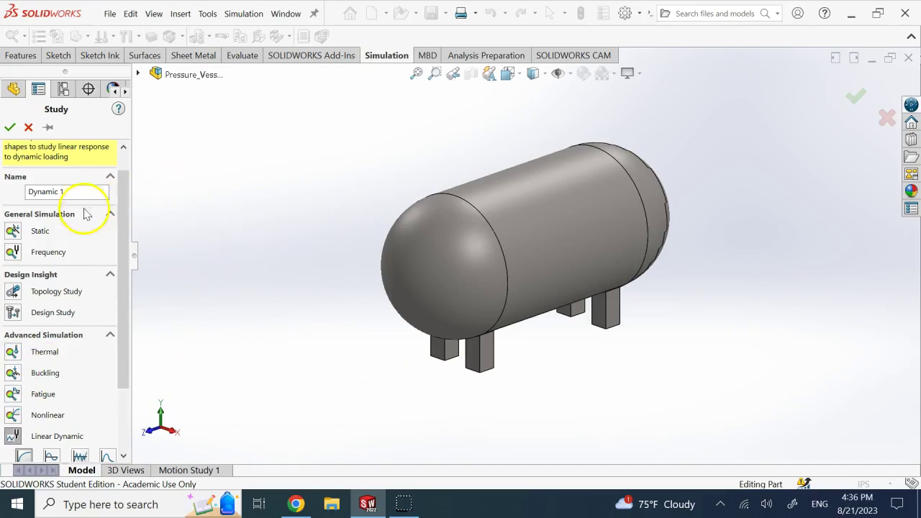
{"action": "left_click", "coordinate": [40, 230]}
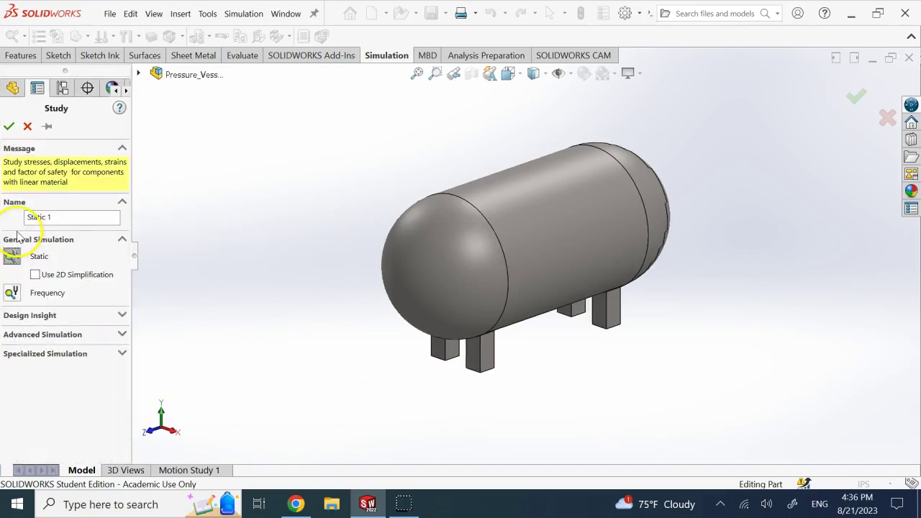
{"action": "left_click", "coordinate": [9, 126]}
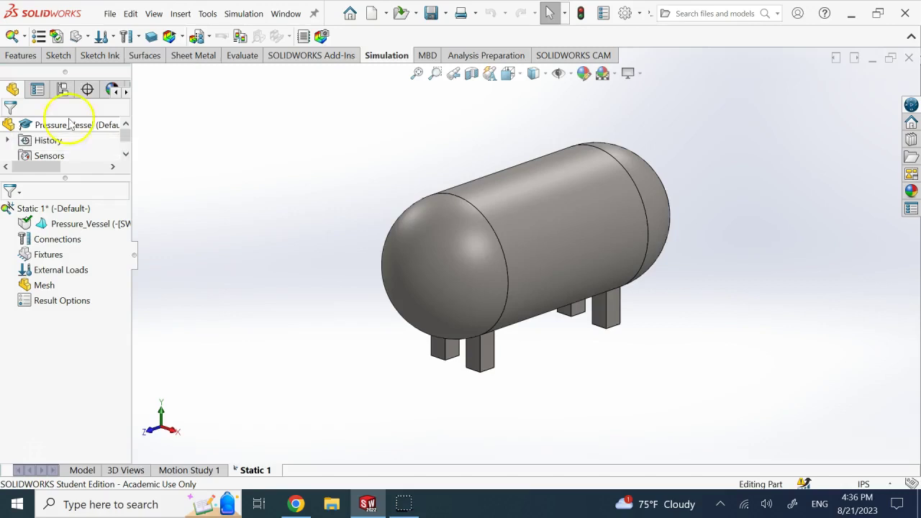
{"action": "left_click", "coordinate": [335, 103]}
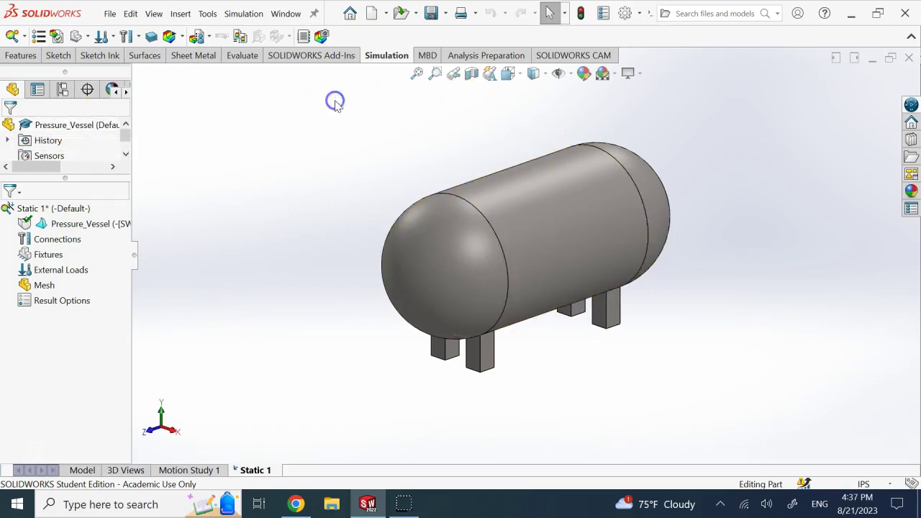
- Apply a Fixed Geometry fixture to the bottom faces of all four vessel legs
{"action": "left_click", "coordinate": [50, 254]}
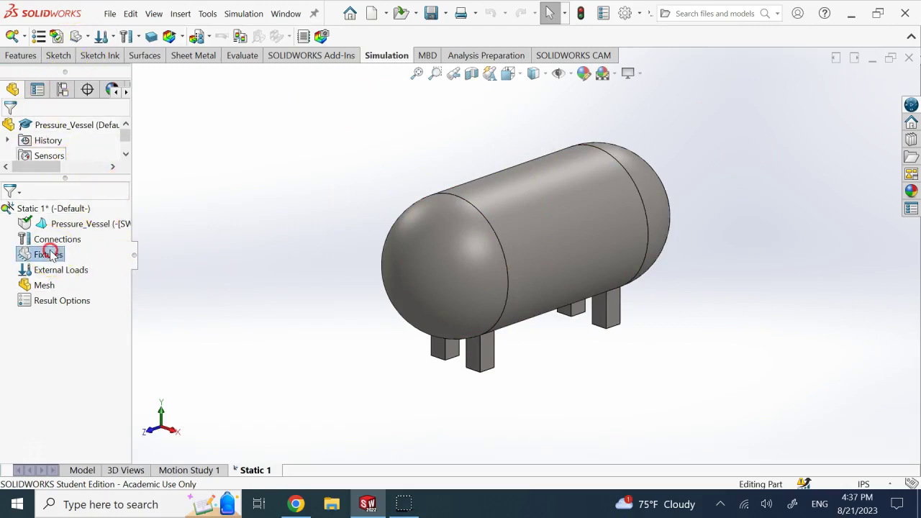
{"action": "right_click", "coordinate": [50, 254]}
{"action": "left_click", "coordinate": [123, 270]}
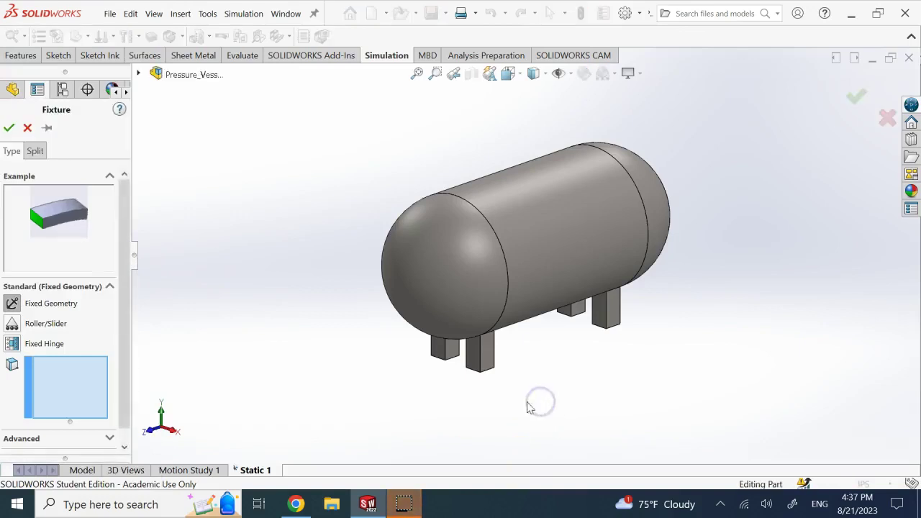
{"action": "left_click", "coordinate": [608, 310]}
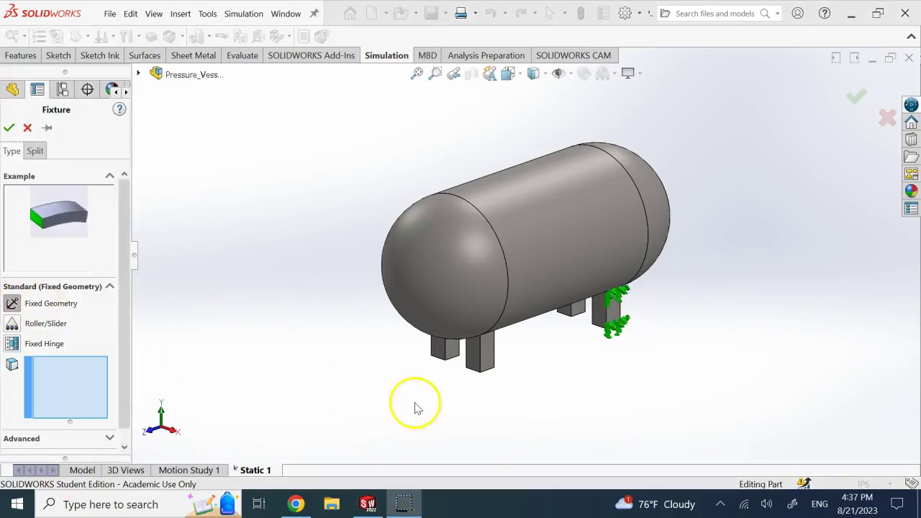
{"action": "middle_click_drag", "start_coordinate": [530, 394], "coordinate": [502, 349]}
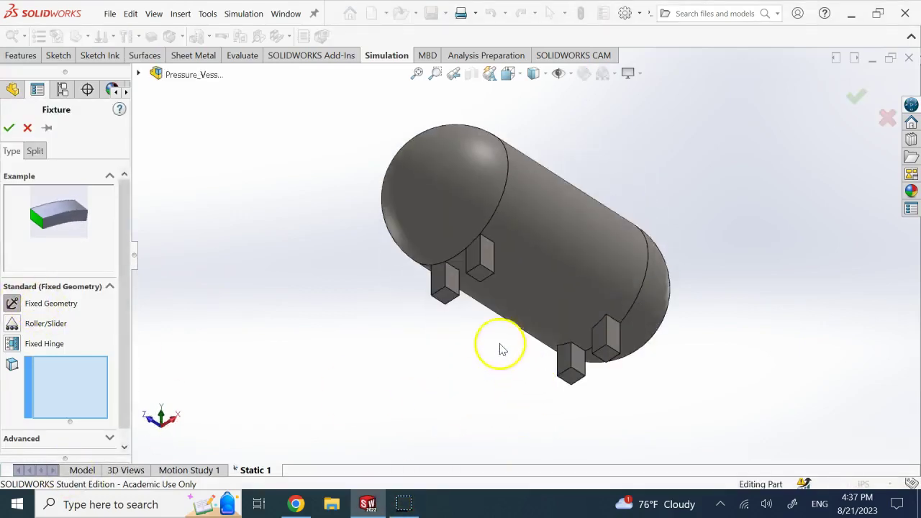
{"action": "left_click", "coordinate": [482, 275]}
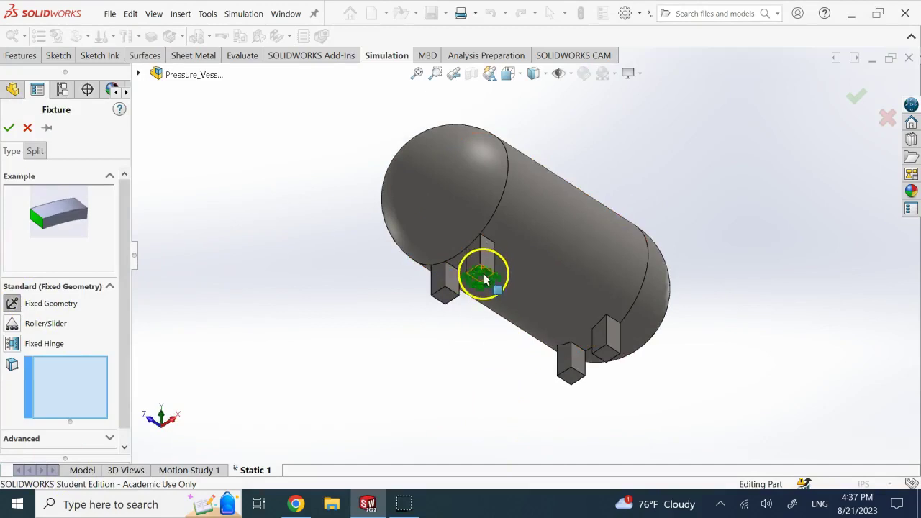
{"action": "left_click", "coordinate": [448, 303]}
{"action": "left_click", "coordinate": [603, 360]}
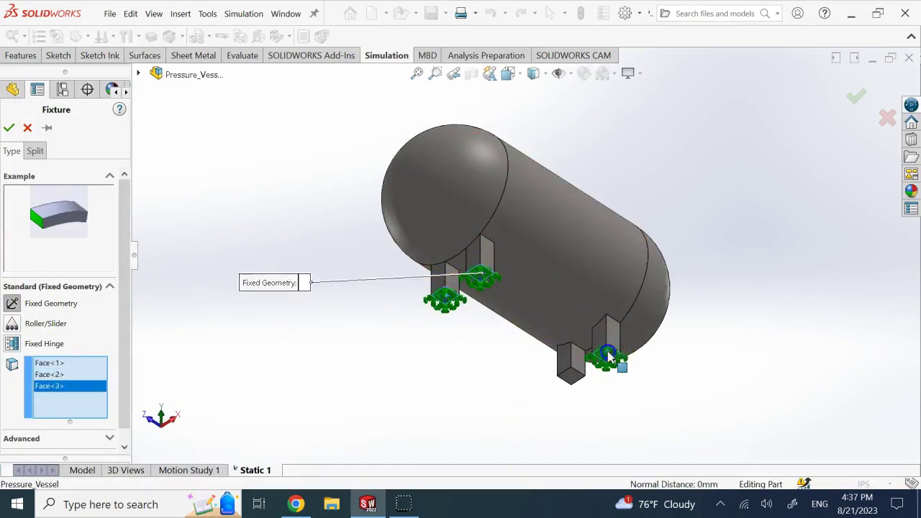
{"action": "left_click", "coordinate": [569, 375]}
{"action": "left_click", "coordinate": [9, 127]}
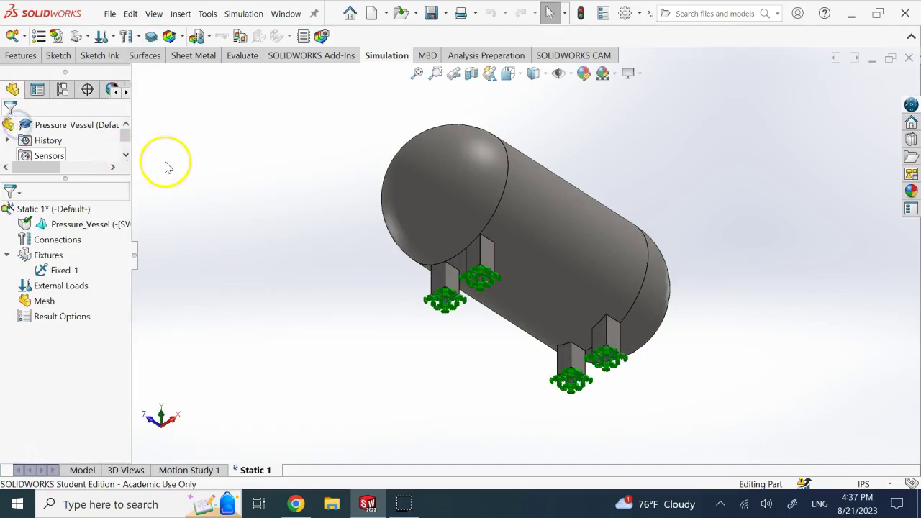
- Show the vessel in isometric view with a planar section cut at the Front Plane to expose its interior
{"action": "key", "text": "ctrl+7"}
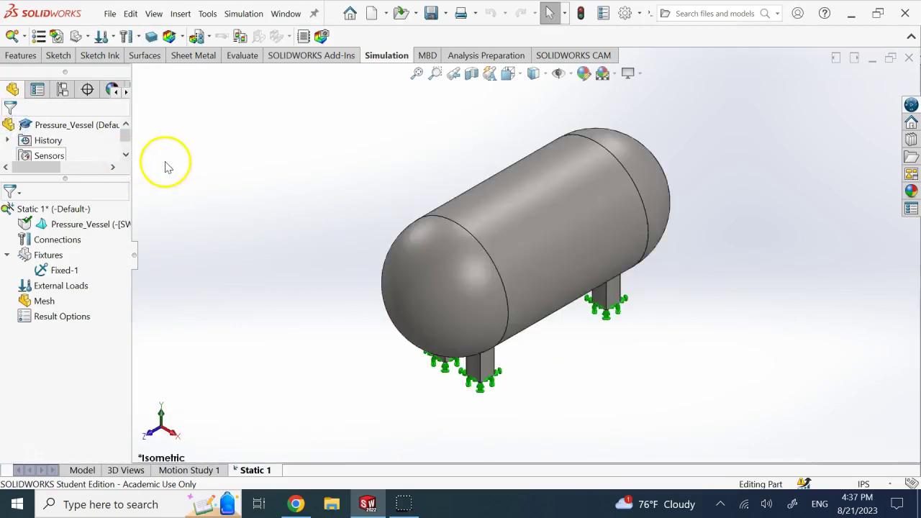
{"action": "left_click", "coordinate": [473, 75]}
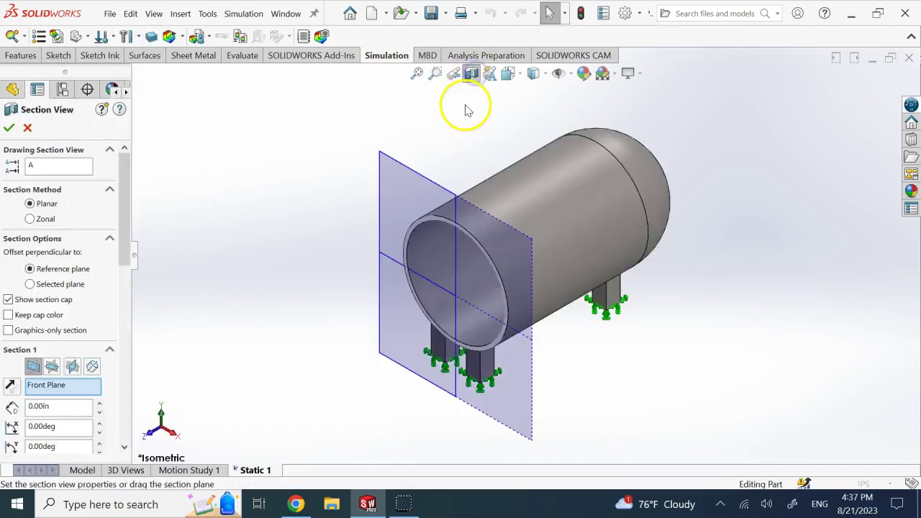
{"action": "left_click", "coordinate": [9, 127]}
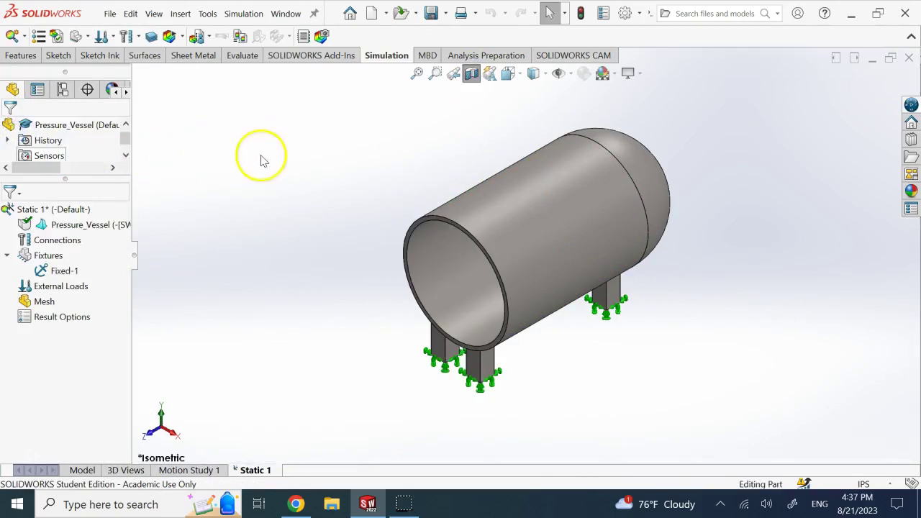
- Apply a pressure load of 1000000 N/m^2 normal to the vessel's inner cylindrical face
{"action": "scroll", "coordinate": [122, 155], "scroll_direction": "down", "scroll_amount": 5}
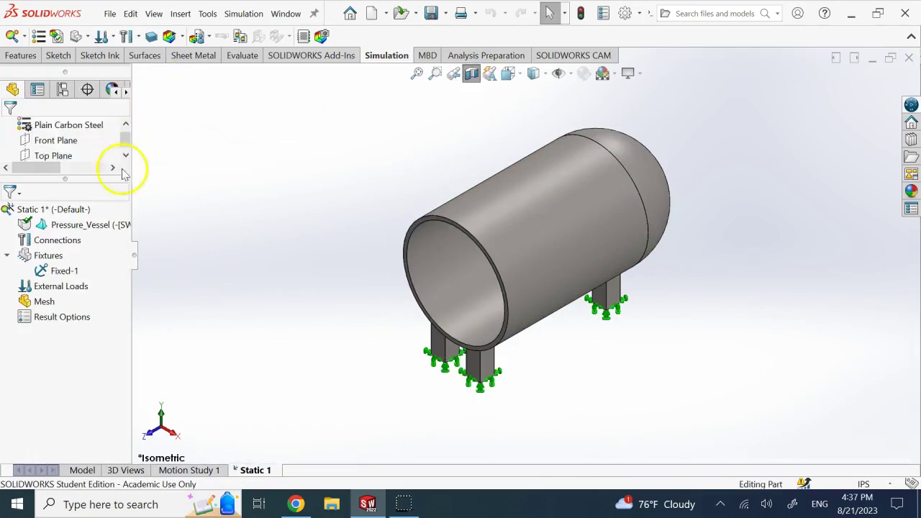
{"action": "right_click", "coordinate": [59, 294]}
{"action": "left_click", "coordinate": [104, 200]}
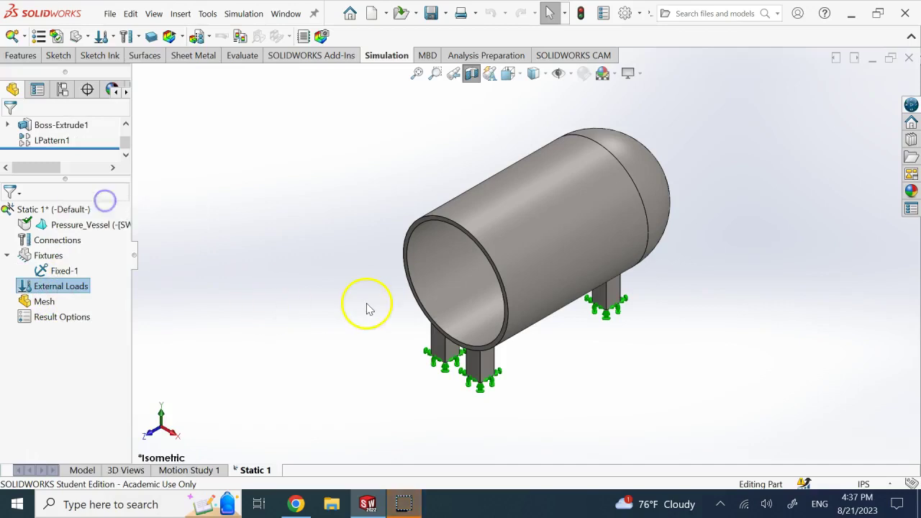
{"action": "left_click", "coordinate": [442, 258]}
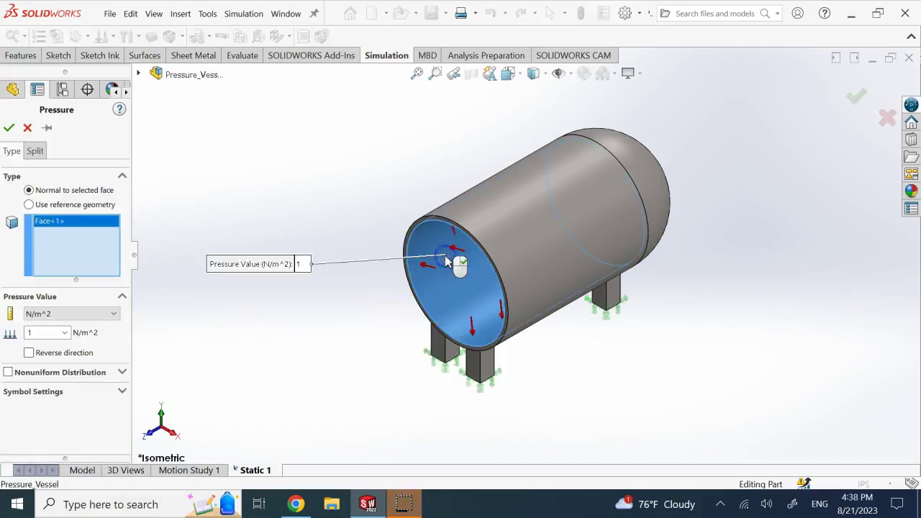
{"action": "left_click", "coordinate": [51, 333]}
{"action": "left_click", "coordinate": [51, 334]}
{"action": "type", "text": "000000"}
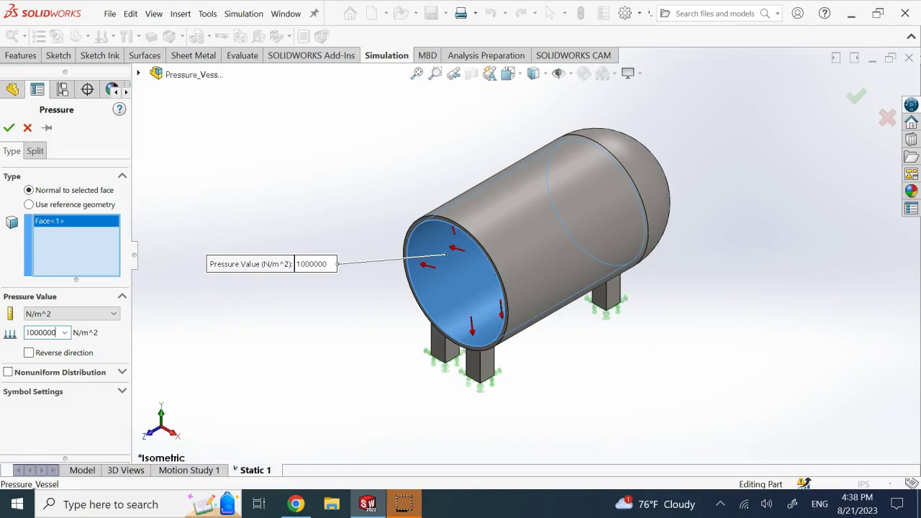
{"action": "left_click", "coordinate": [8, 127]}
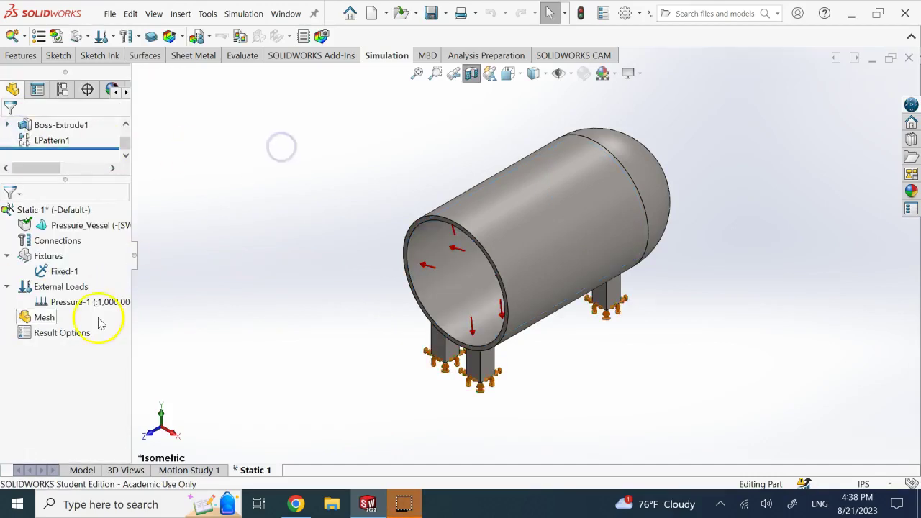
- Turn off the section view, and mesh and run the static study with the default mesh
{"action": "left_click", "coordinate": [470, 73]}
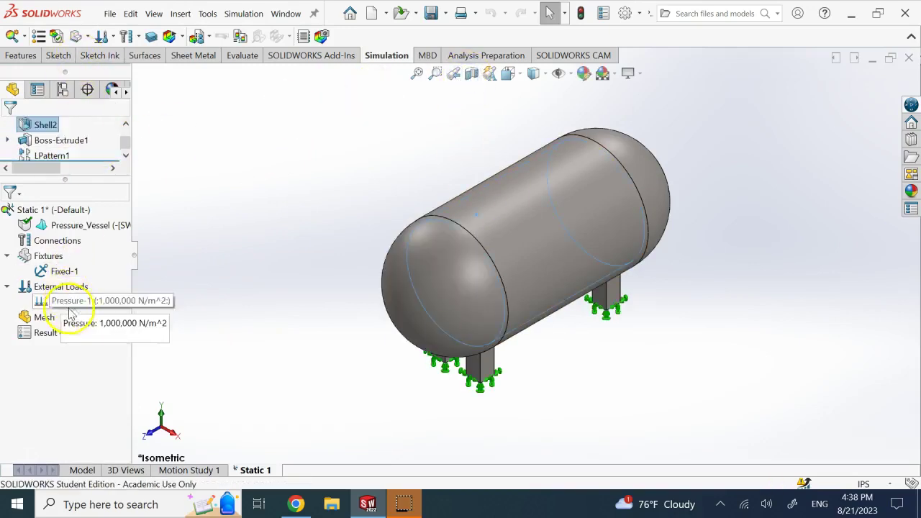
{"action": "right_click", "coordinate": [44, 317]}
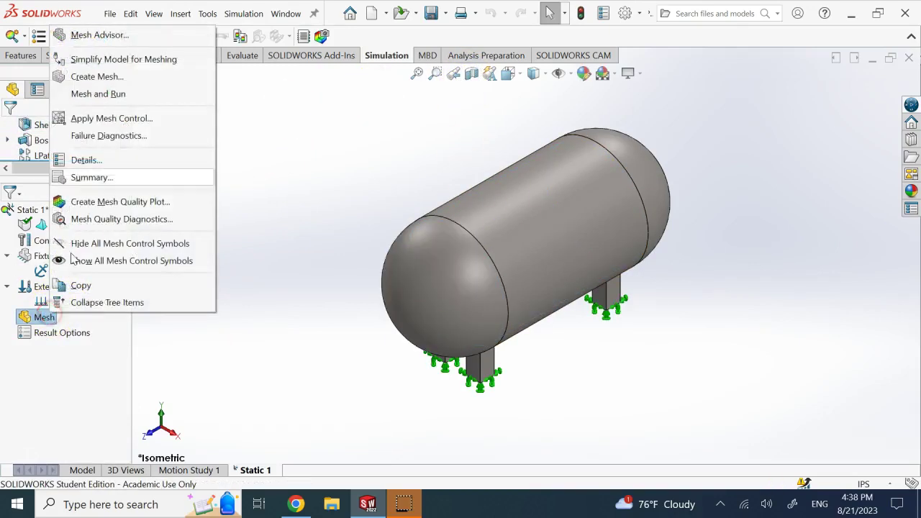
{"action": "left_click", "coordinate": [126, 95]}
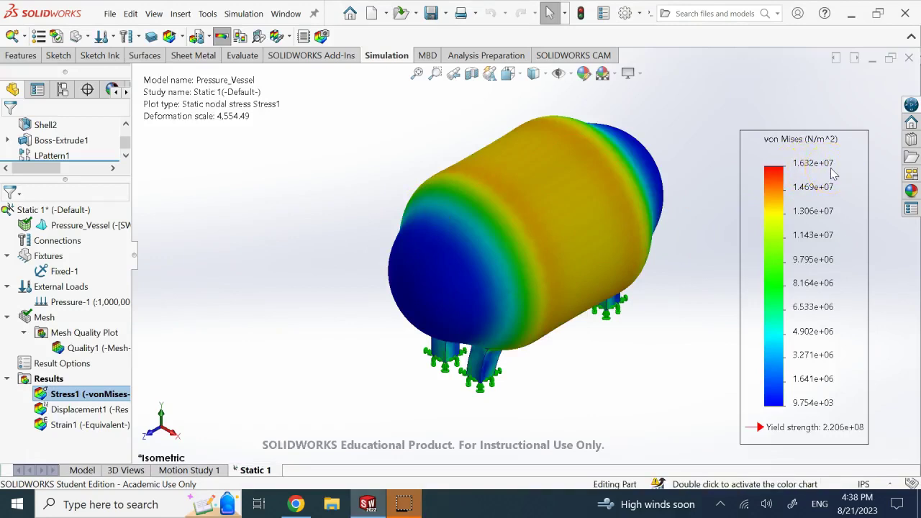
- Set the internal pressure load to 5000000 N/m^2 and rerun the static study
{"action": "left_click", "coordinate": [532, 218]}
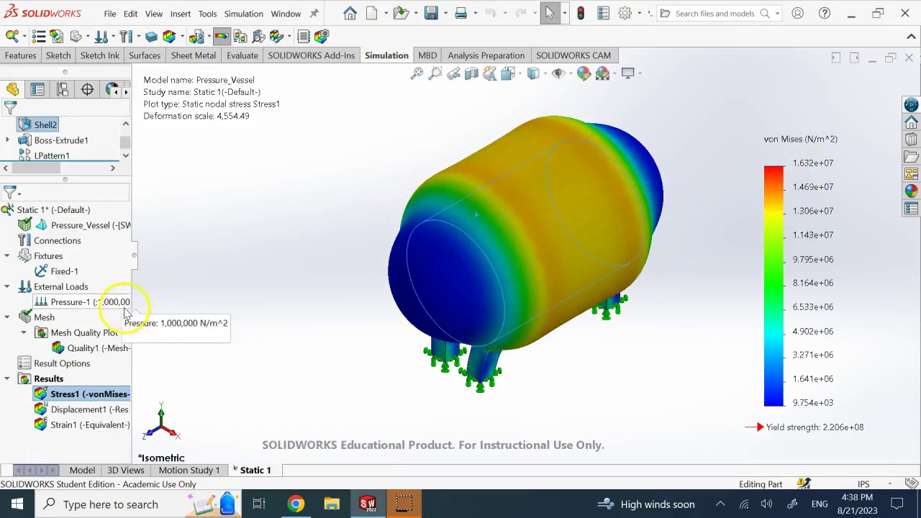
{"action": "right_click", "coordinate": [100, 302]}
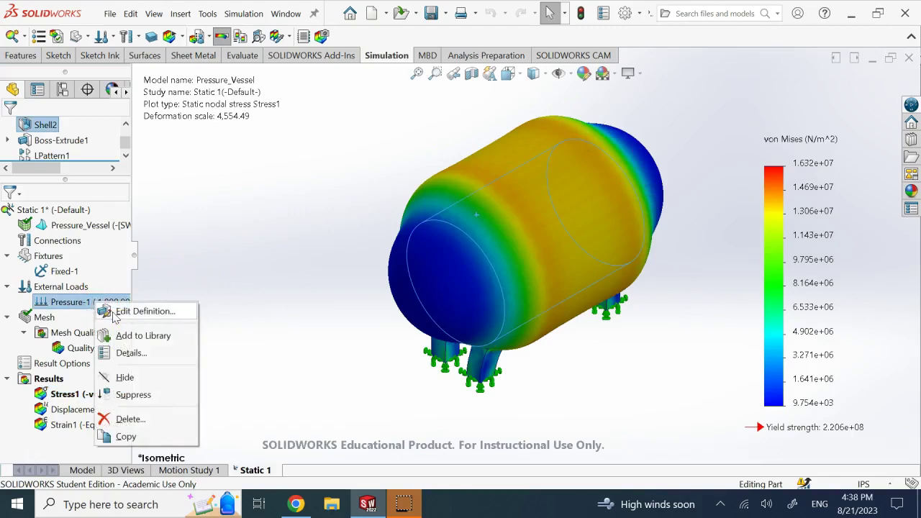
{"action": "left_click", "coordinate": [114, 314]}
{"action": "left_click", "coordinate": [45, 332]}
{"action": "double_click", "coordinate": [44, 333]}
{"action": "left_click", "coordinate": [45, 332]}
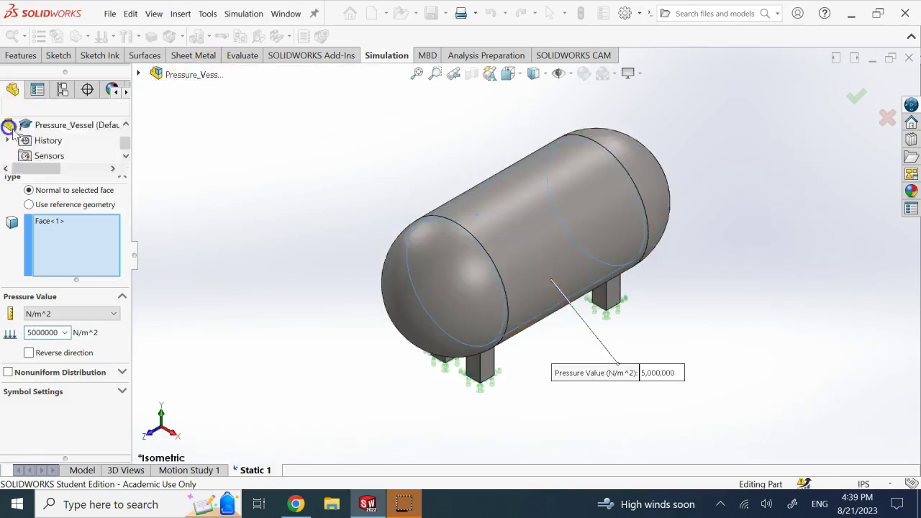
{"action": "left_click", "coordinate": [9, 127]}
{"action": "left_click", "coordinate": [170, 36]}
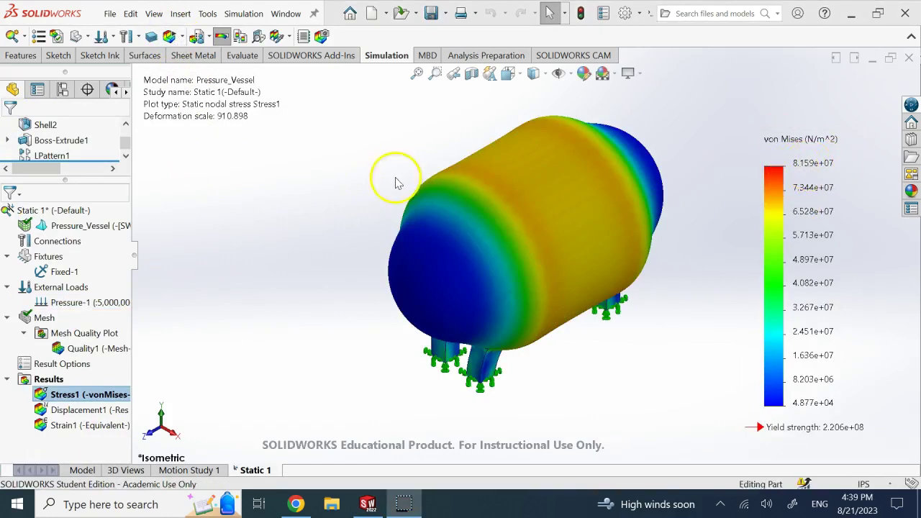
- Display the Static 1 von Mises stress plot's deformed shape at true scale
{"action": "right_click", "coordinate": [76, 394]}
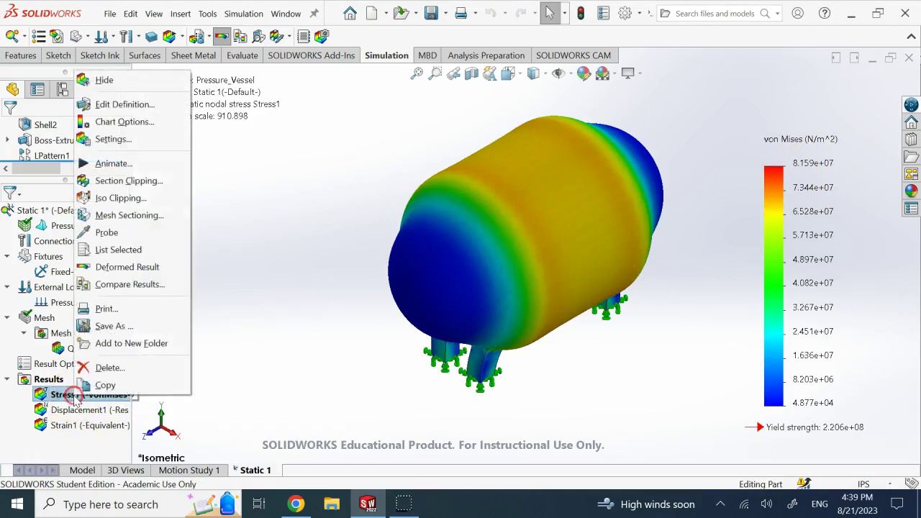
{"action": "left_click", "coordinate": [130, 105]}
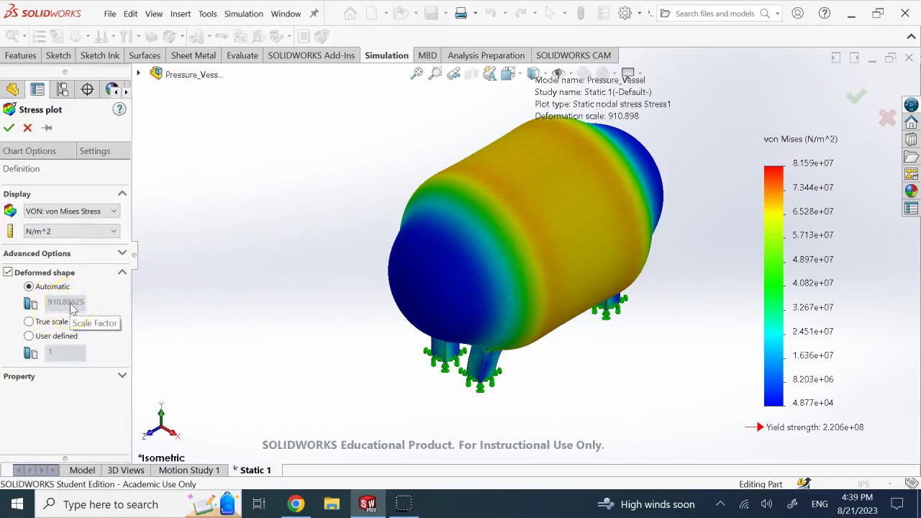
{"action": "left_click", "coordinate": [30, 322]}
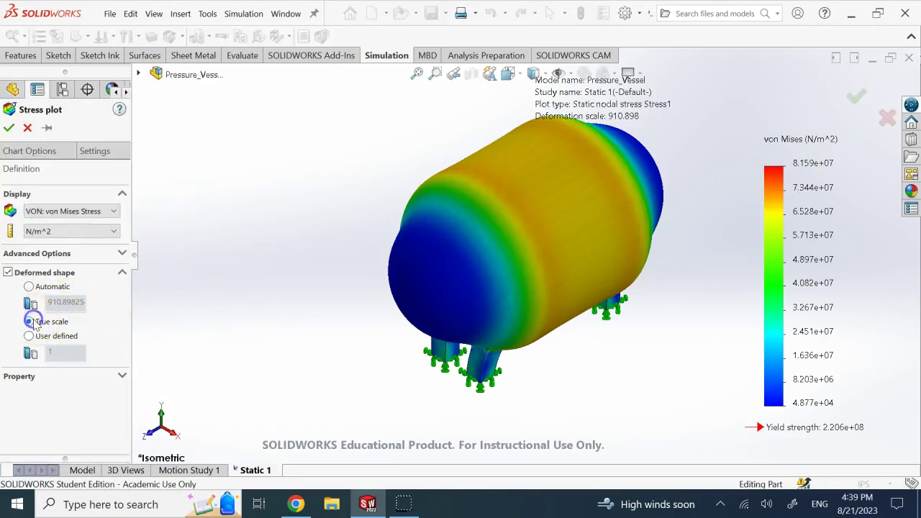
{"action": "left_click", "coordinate": [8, 128]}
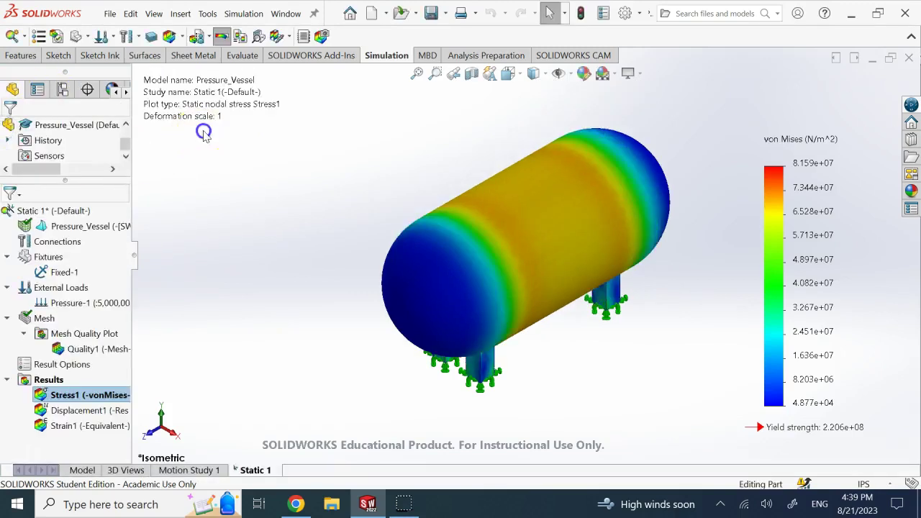
- Animate the Static 1 von Mises stress plot to examine the vessel's response, and close the animation
{"action": "right_click", "coordinate": [78, 395]}
{"action": "left_click", "coordinate": [112, 164]}
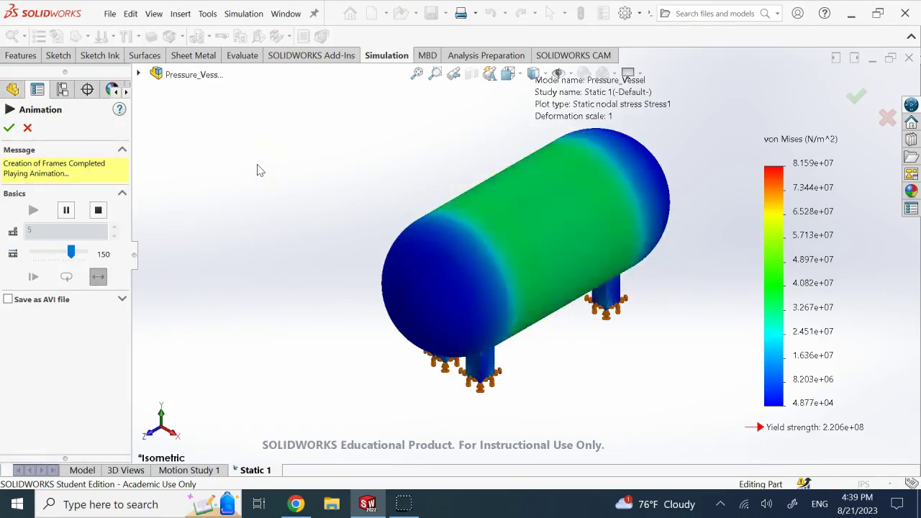
{"action": "left_click", "coordinate": [286, 148]}
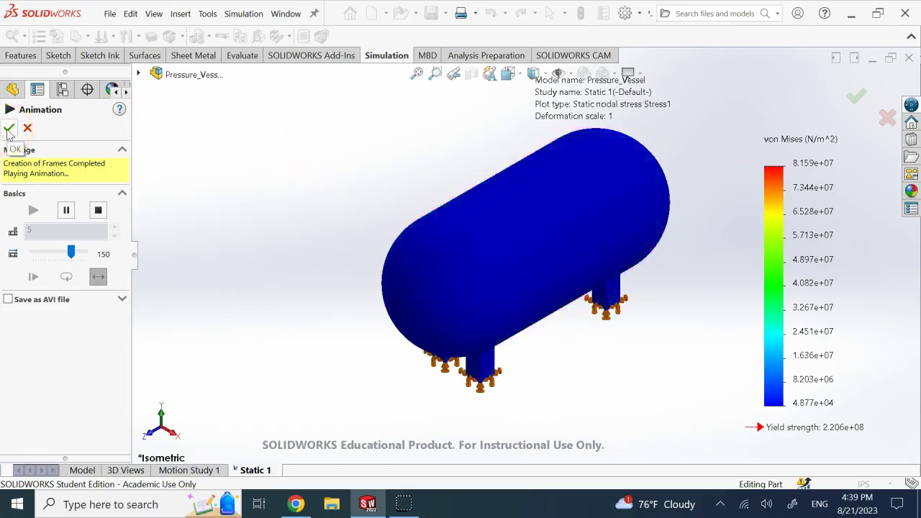
{"action": "left_click", "coordinate": [9, 130]}
{"action": "left_click", "coordinate": [330, 264]}
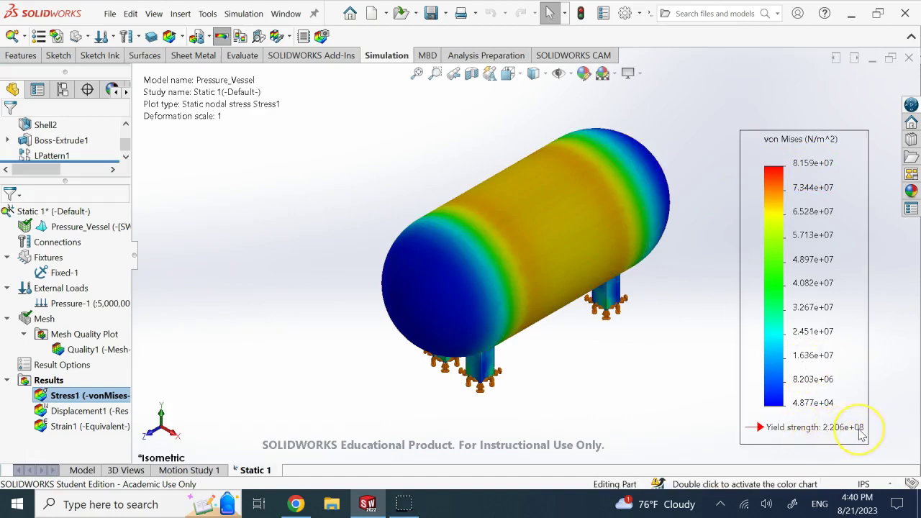
- Define a factor of safety plot for all bodies using the Max von Mises Stress criterion
{"action": "right_click", "coordinate": [78, 403]}
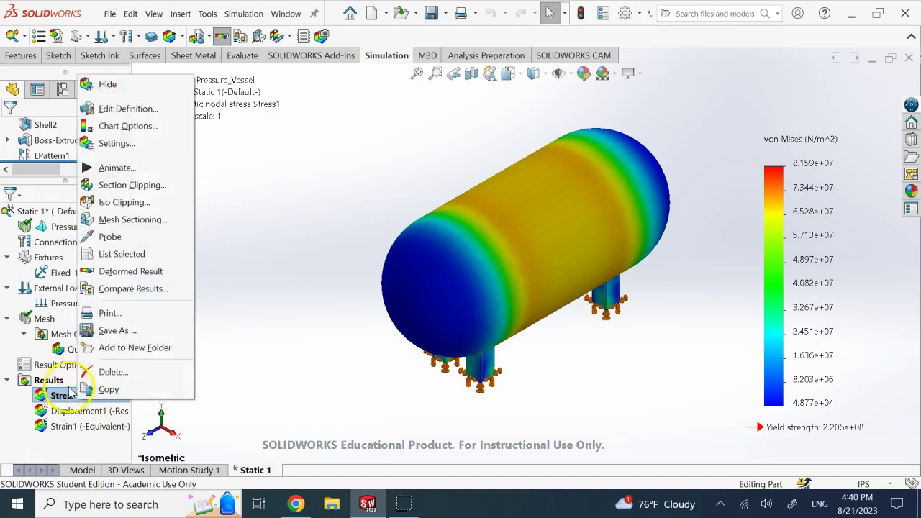
{"action": "right_click", "coordinate": [62, 381]}
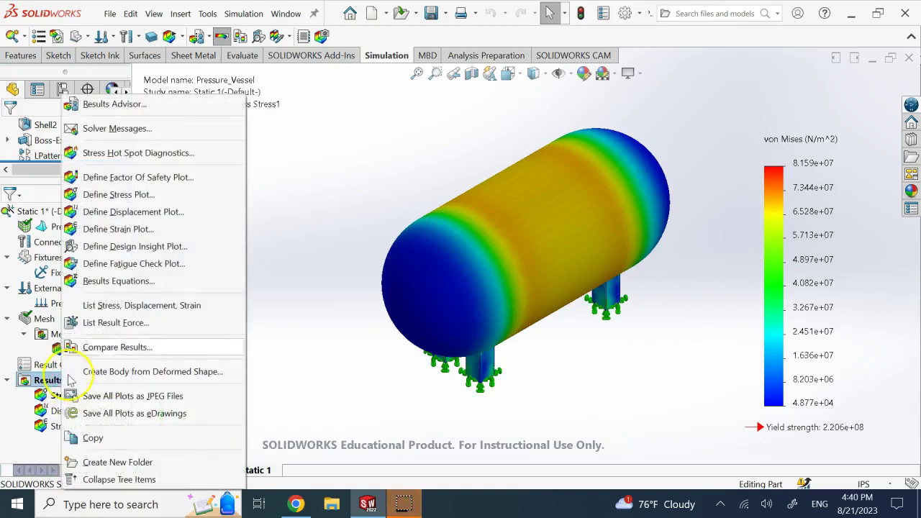
{"action": "left_click", "coordinate": [204, 178]}
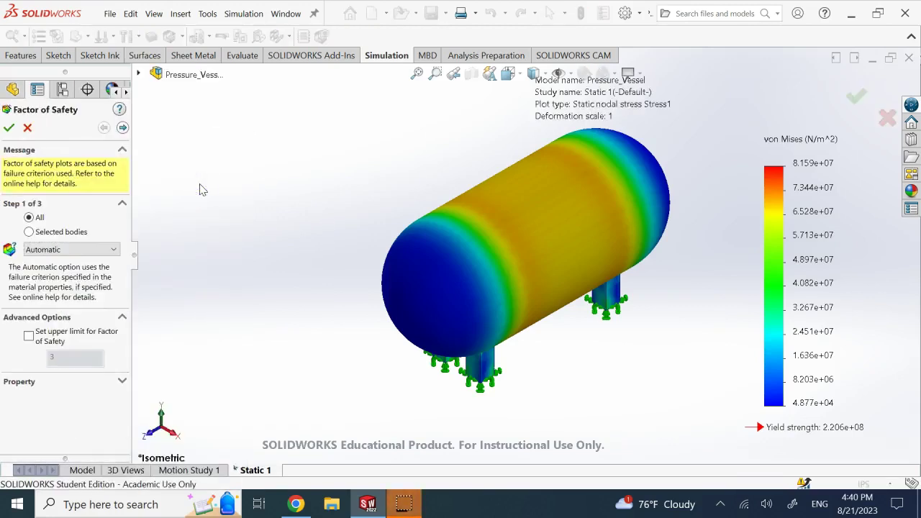
{"action": "left_click", "coordinate": [93, 249]}
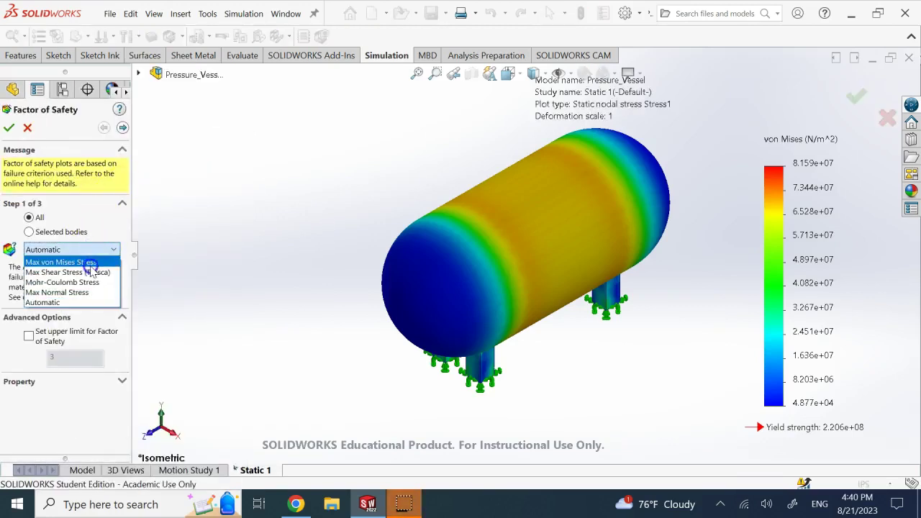
{"action": "left_click", "coordinate": [65, 262]}
{"action": "left_click", "coordinate": [9, 128]}
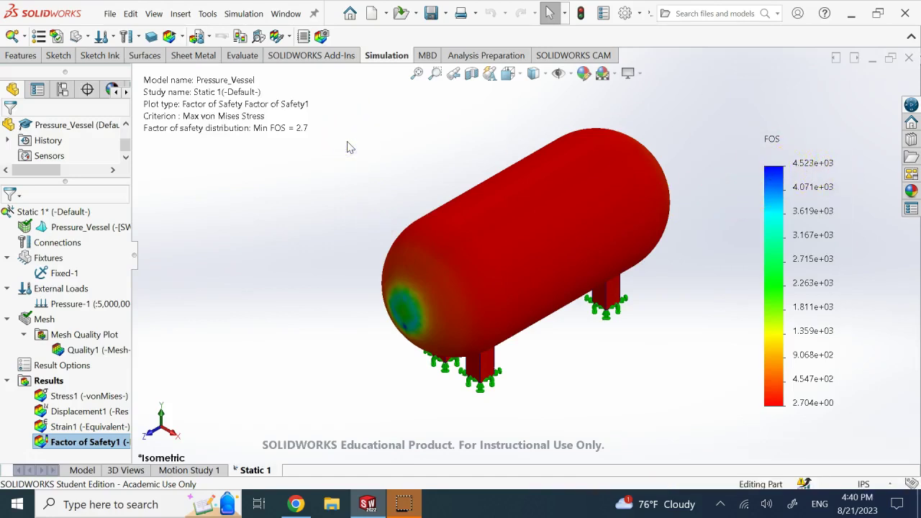
- Create a second static study of the vessel named Static 2
{"action": "scroll", "coordinate": [638, 251], "scroll_direction": "down", "scroll_amount": 3}
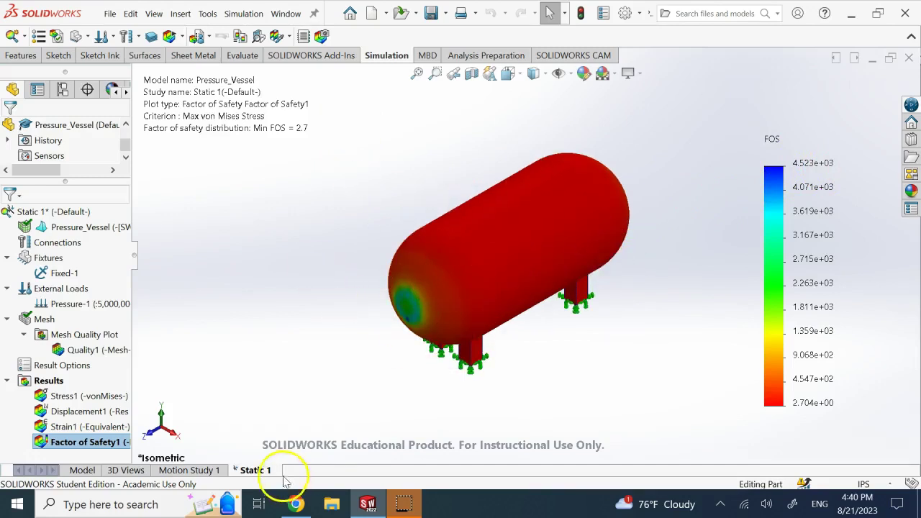
{"action": "left_click", "coordinate": [13, 36]}
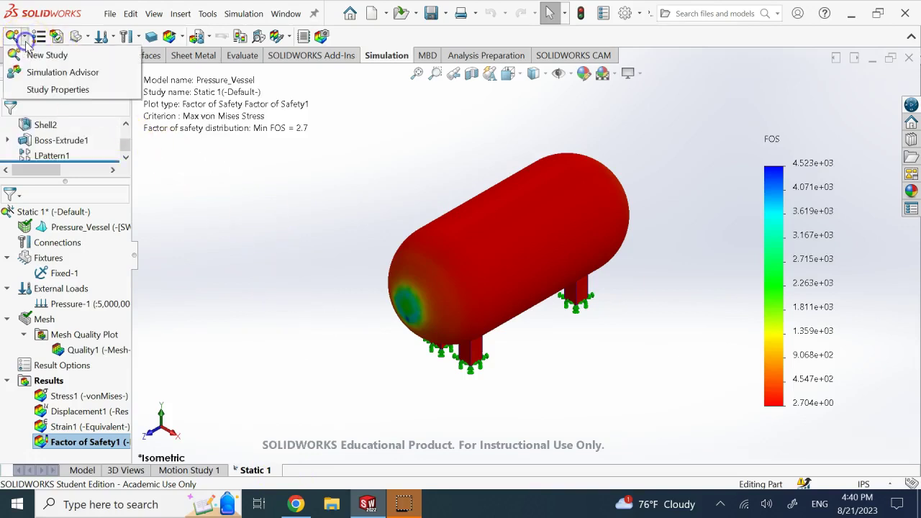
{"action": "left_click", "coordinate": [31, 57]}
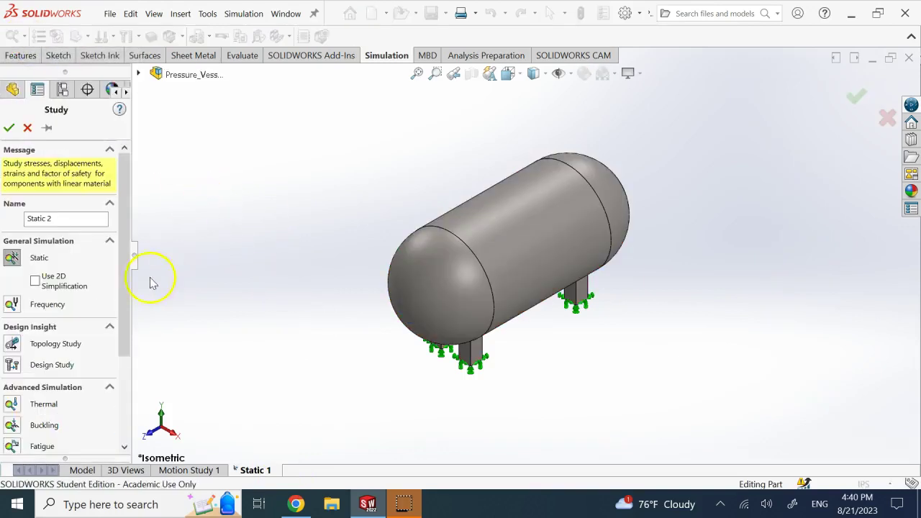
{"action": "left_click", "coordinate": [9, 127]}
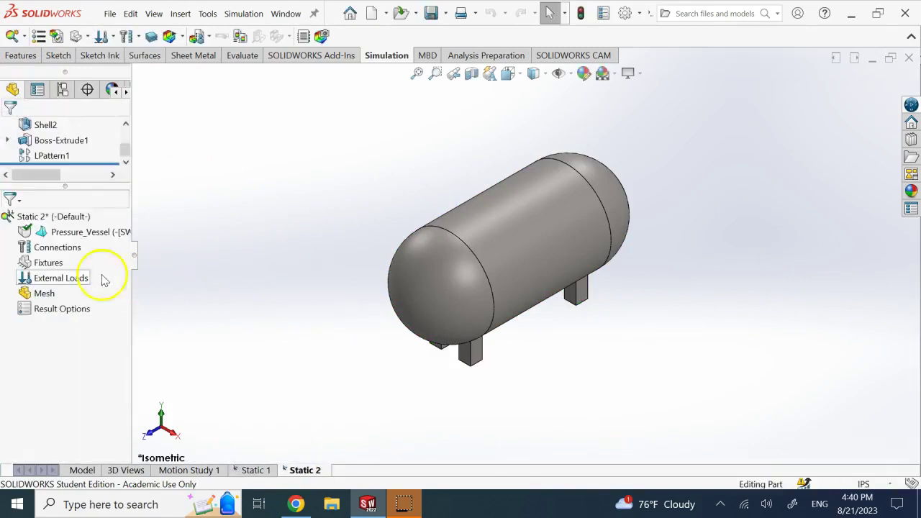
- Apply a fixed geometry fixture to the bottom faces of all four vessel legs in Static 2
{"action": "right_click", "coordinate": [58, 265]}
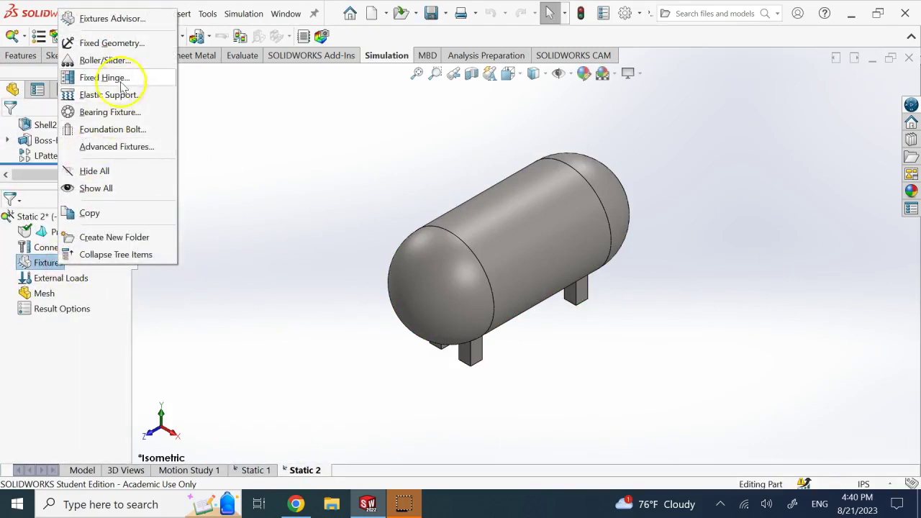
{"action": "left_click", "coordinate": [108, 42]}
{"action": "middle_click_drag", "start_coordinate": [603, 389], "coordinate": [469, 279]}
{"action": "scroll", "coordinate": [470, 279], "scroll_direction": "down", "scroll_amount": 3}
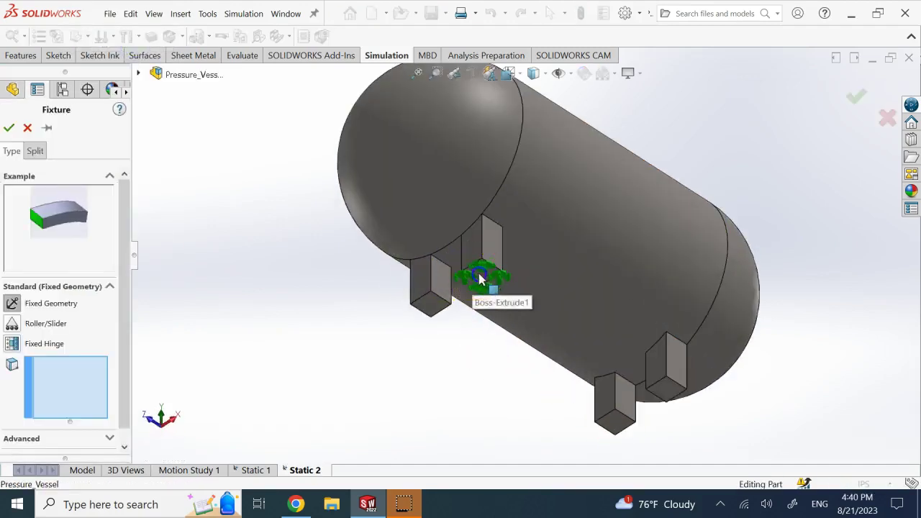
{"action": "left_click", "coordinate": [481, 275]}
{"action": "left_click", "coordinate": [431, 309]}
{"action": "left_click", "coordinate": [619, 430]}
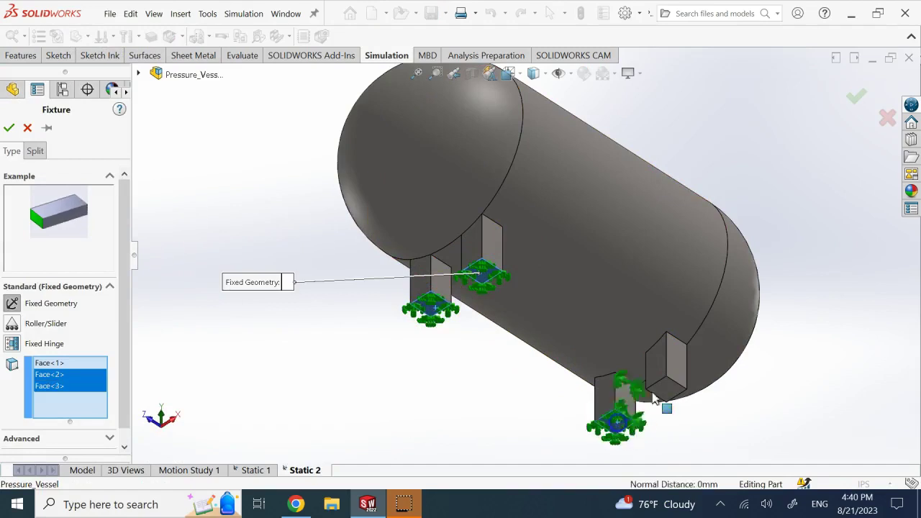
{"action": "left_click", "coordinate": [665, 389]}
{"action": "left_click", "coordinate": [10, 128]}
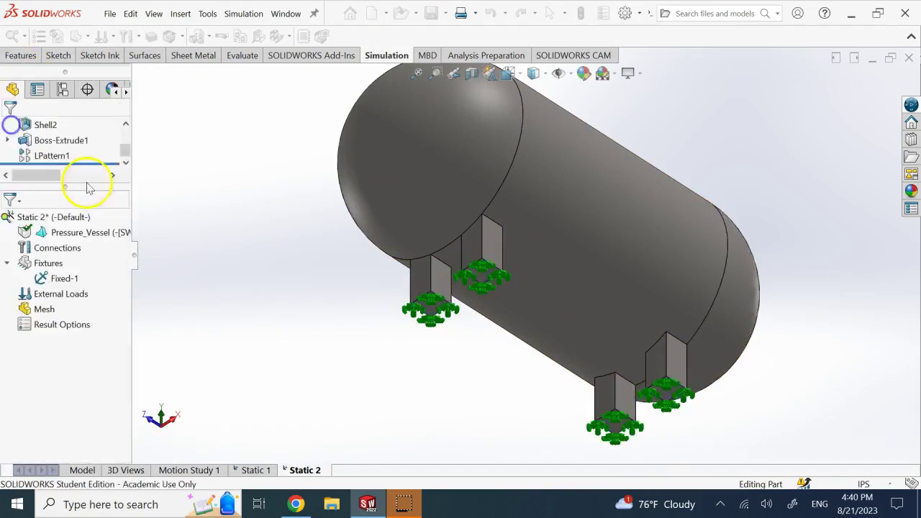
- Apply a temperature load of 50 °C to the vessel's outer cylindrical face and both outer dome faces
{"action": "key", "text": "ctrl+7"}
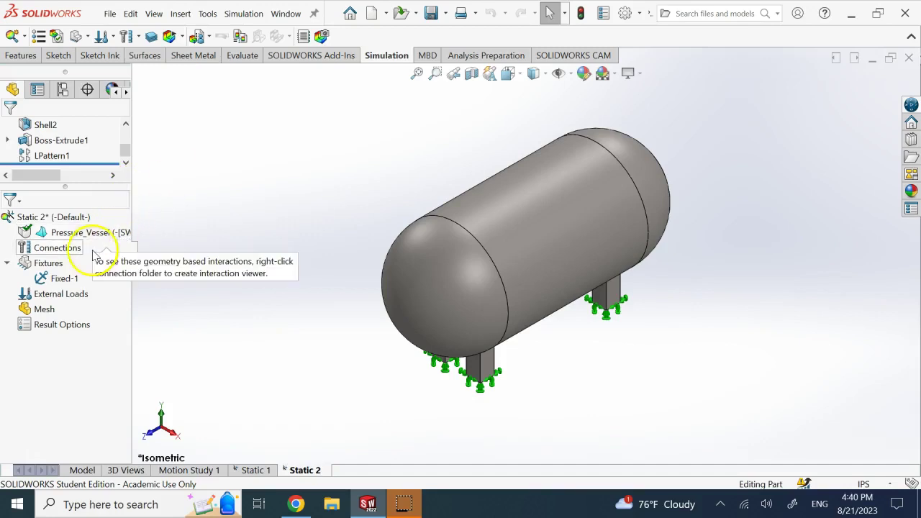
{"action": "right_click", "coordinate": [67, 294]}
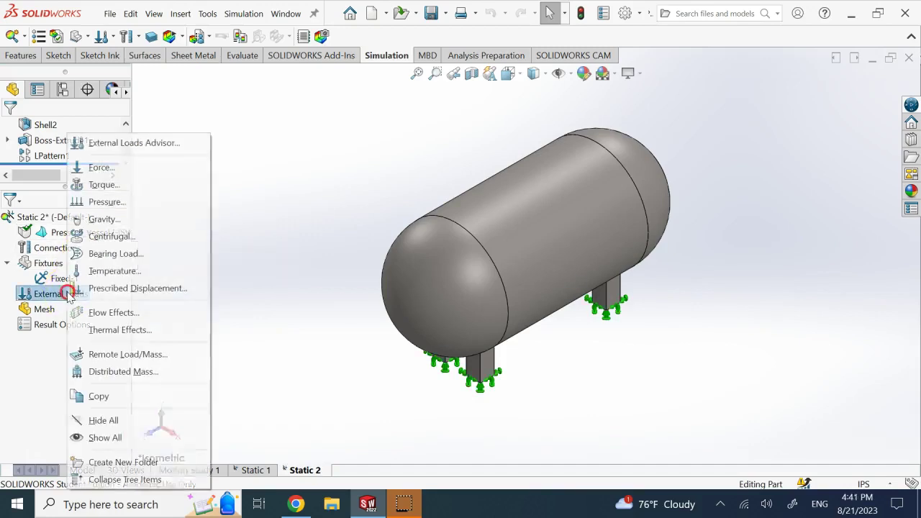
{"action": "left_click", "coordinate": [124, 270]}
{"action": "left_click", "coordinate": [409, 284]}
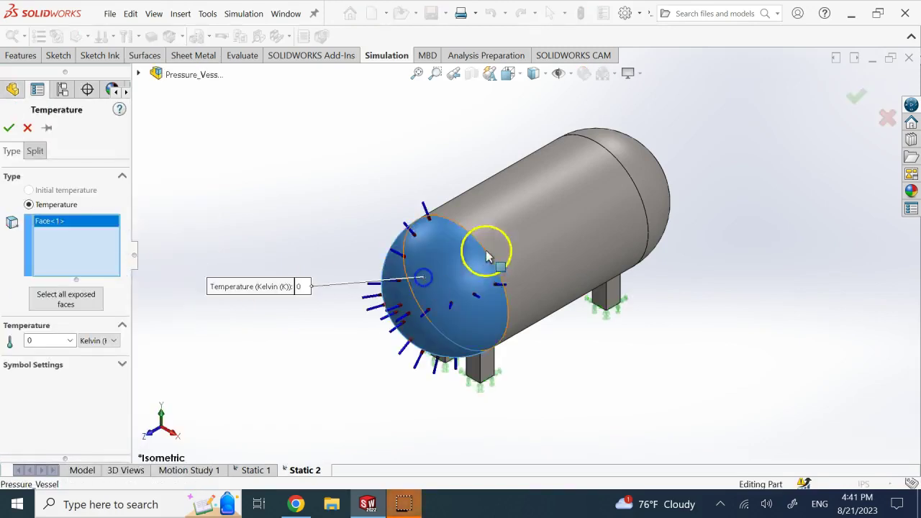
{"action": "left_click", "coordinate": [485, 249]}
{"action": "left_click", "coordinate": [667, 184]}
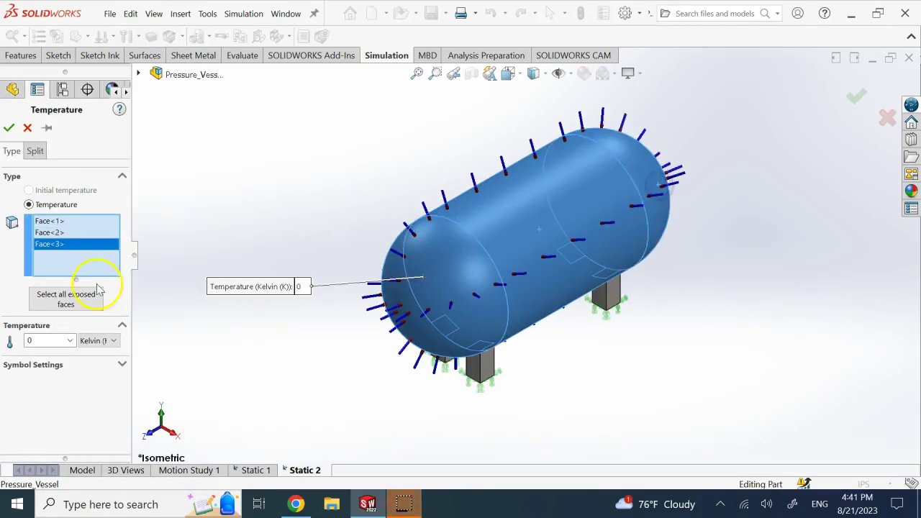
{"action": "left_click", "coordinate": [85, 341]}
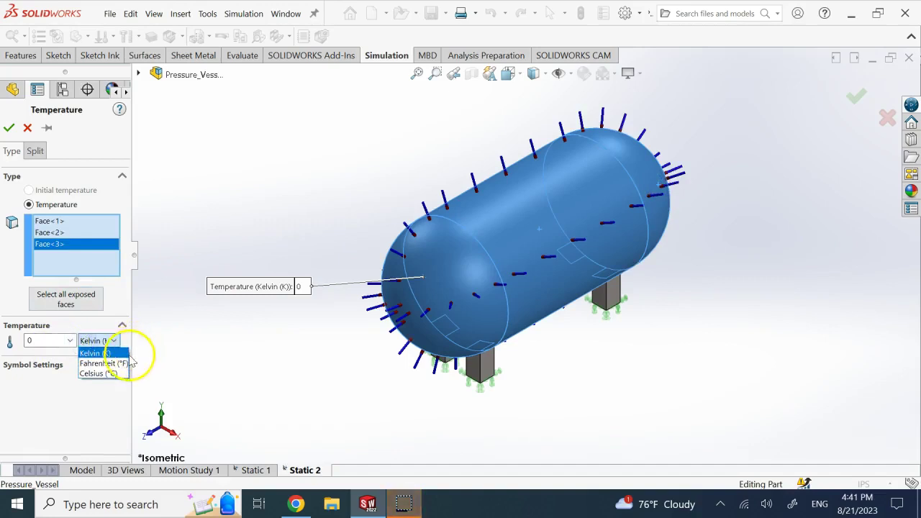
{"action": "left_click", "coordinate": [105, 372]}
{"action": "left_click", "coordinate": [55, 339]}
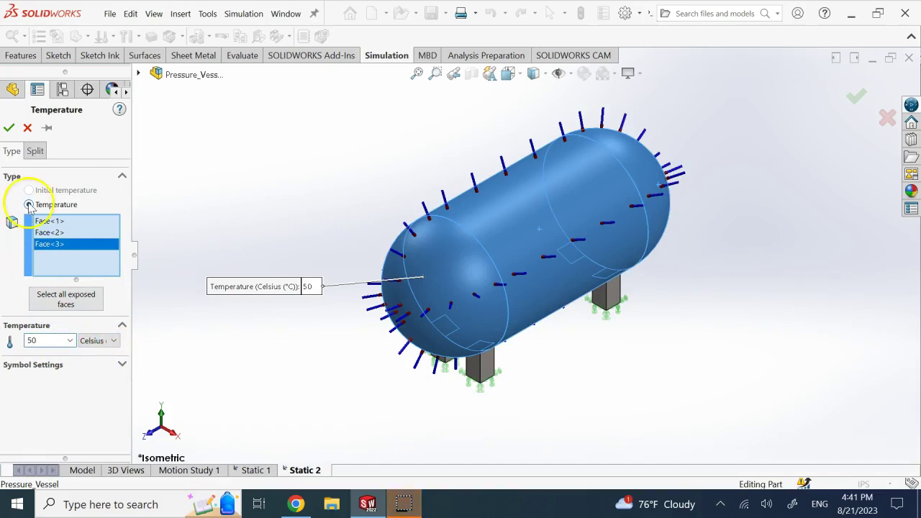
{"action": "left_click", "coordinate": [9, 131]}
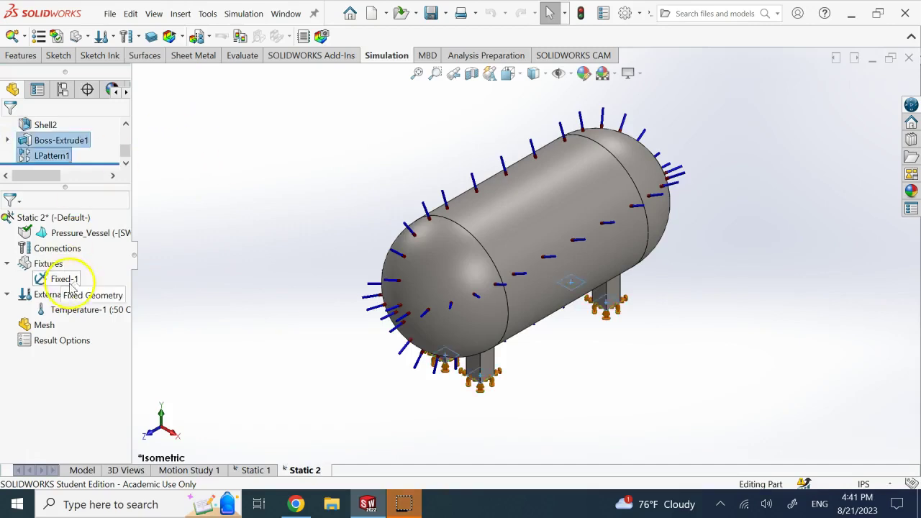
- Mesh and run Static 2, and briefly animate its von Mises stress plot
{"action": "right_click", "coordinate": [29, 326]}
{"action": "left_click", "coordinate": [86, 111]}
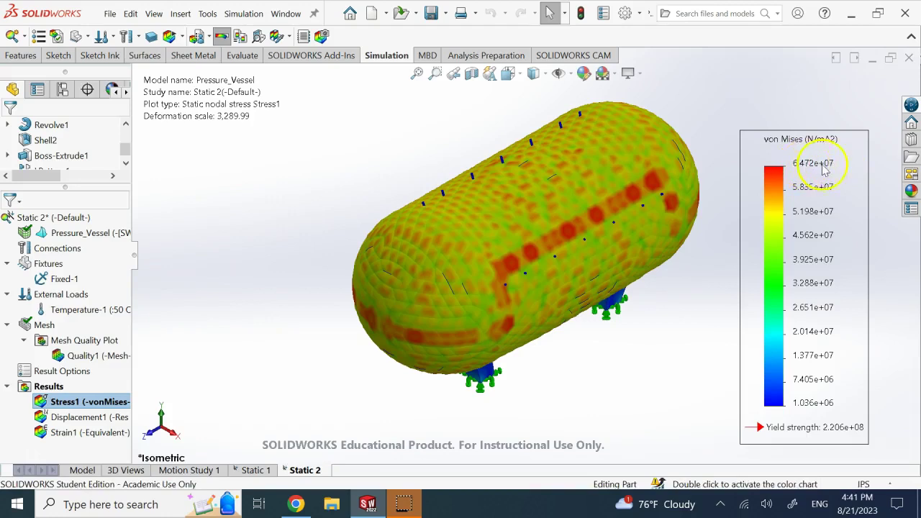
{"action": "right_click", "coordinate": [69, 402]}
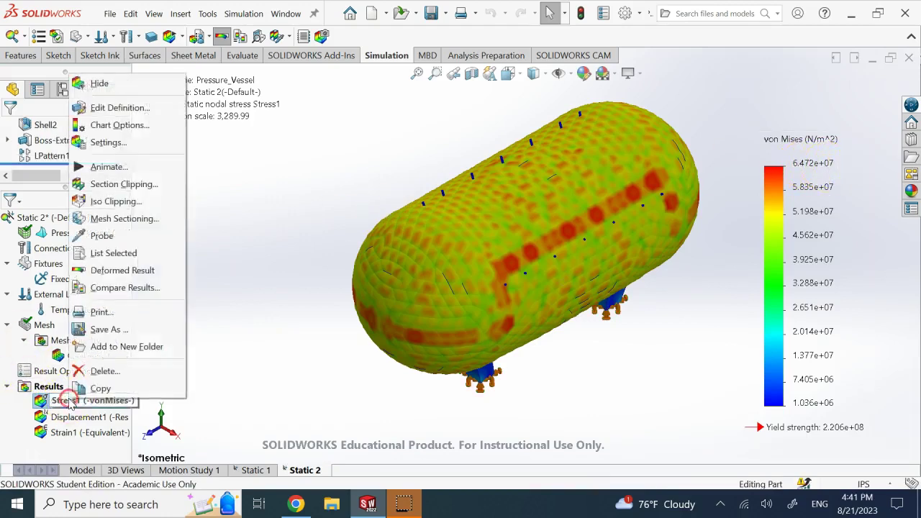
{"action": "left_click", "coordinate": [132, 166]}
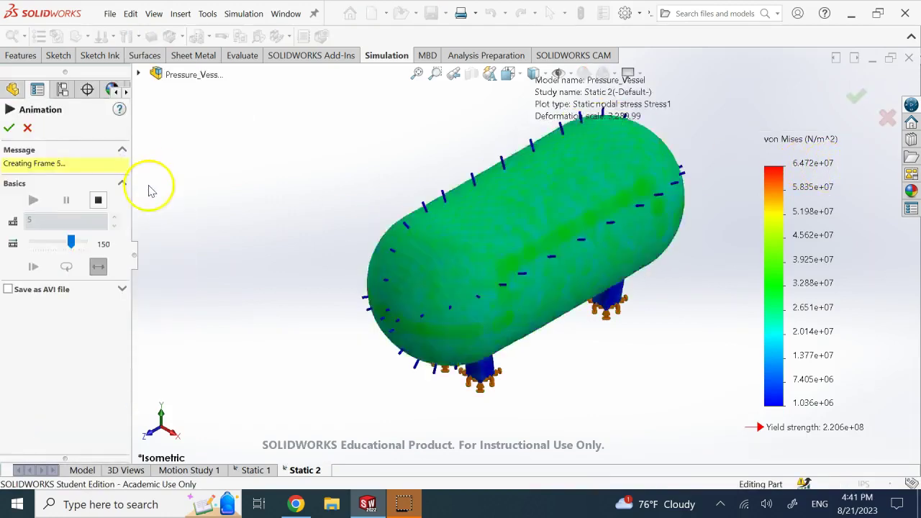
{"action": "left_click", "coordinate": [28, 127]}
- Display the Static 2 stress plot's deformed shape at true scale and play its animation
{"action": "right_click", "coordinate": [88, 401]}
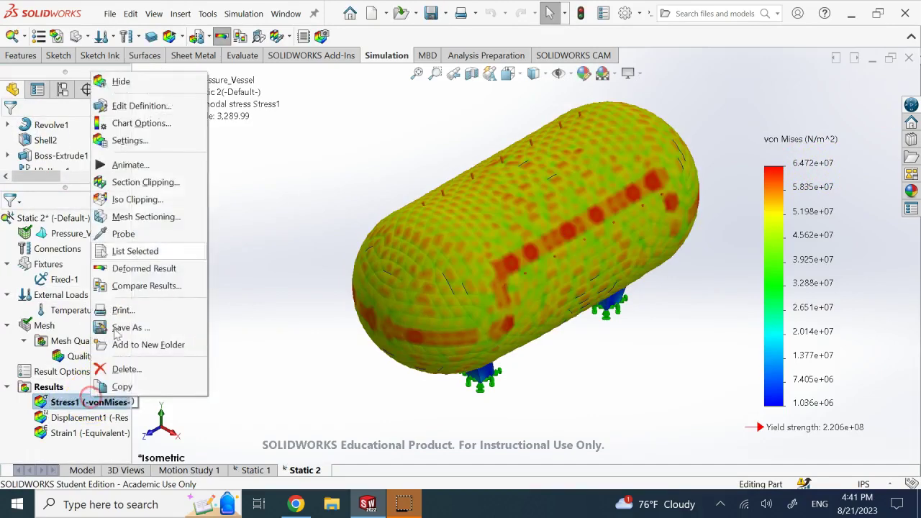
{"action": "left_click", "coordinate": [164, 112]}
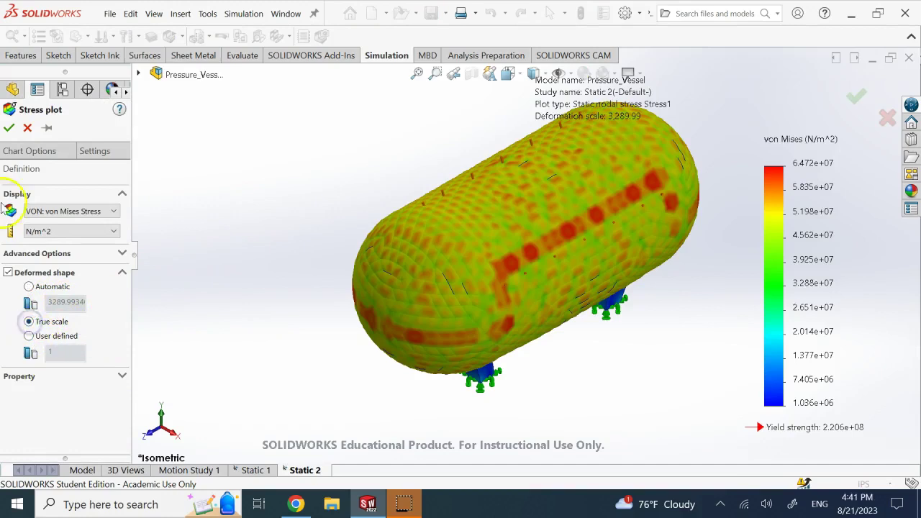
{"action": "left_click", "coordinate": [9, 127]}
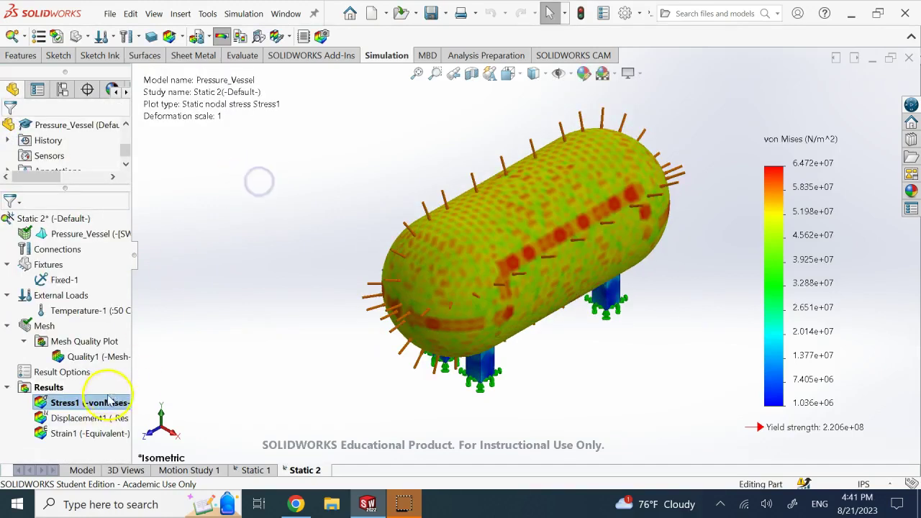
{"action": "right_click", "coordinate": [108, 402]}
{"action": "left_click", "coordinate": [148, 172]}
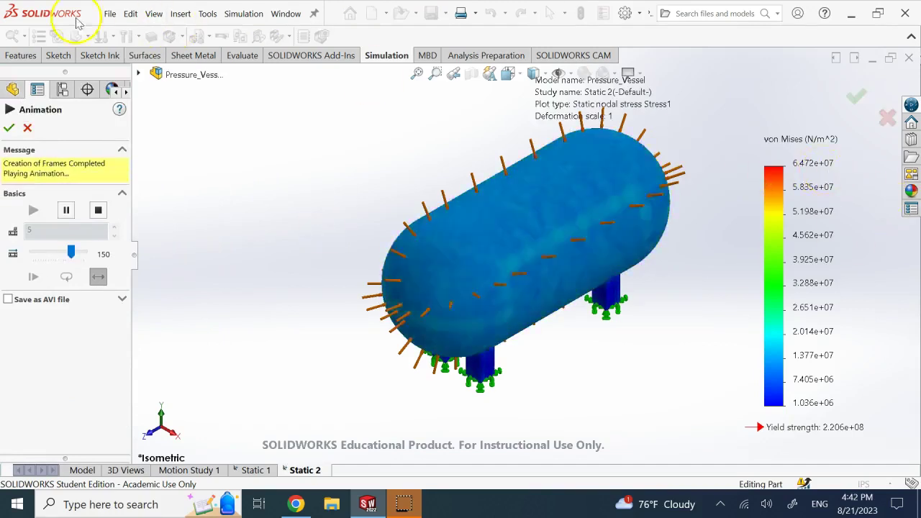
{"action": "left_click", "coordinate": [8, 127]}
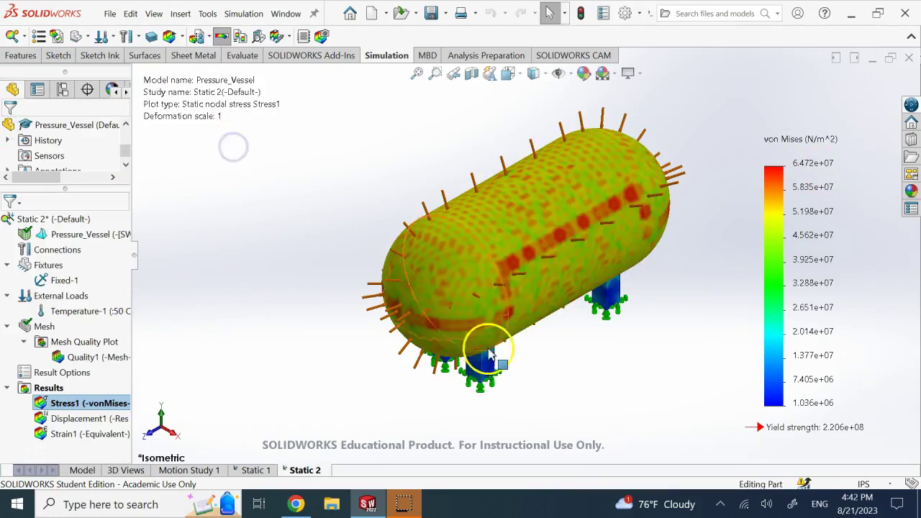
- Review the von Mises stress plot of Static 1 and return to the Static 2 study
{"action": "left_click", "coordinate": [256, 470]}
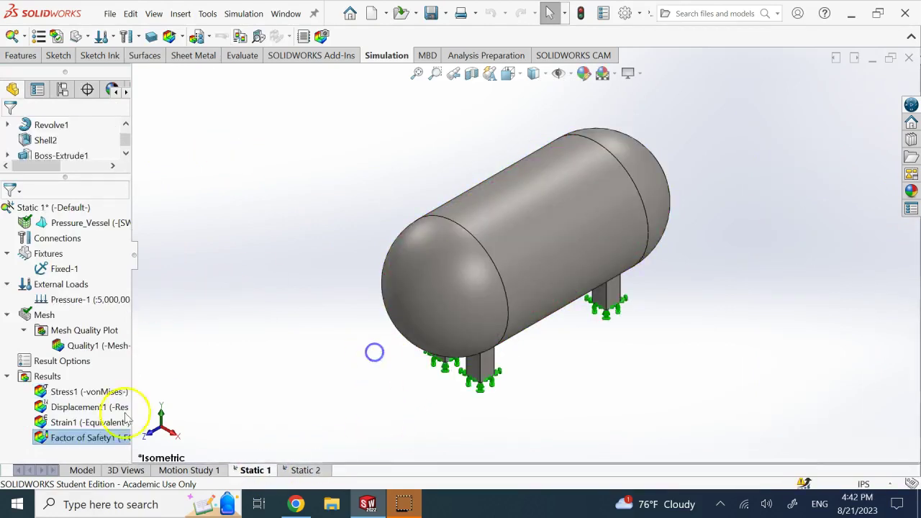
{"action": "double_click", "coordinate": [85, 392]}
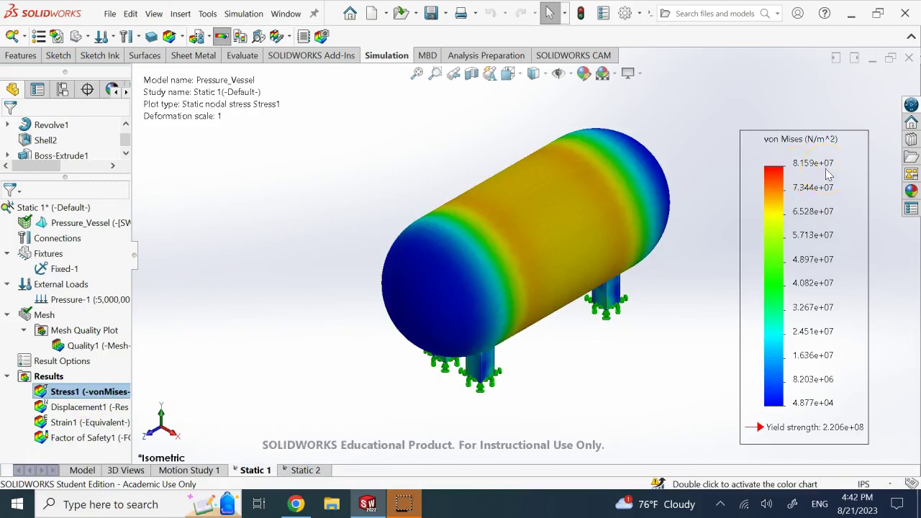
{"action": "left_click", "coordinate": [468, 123]}
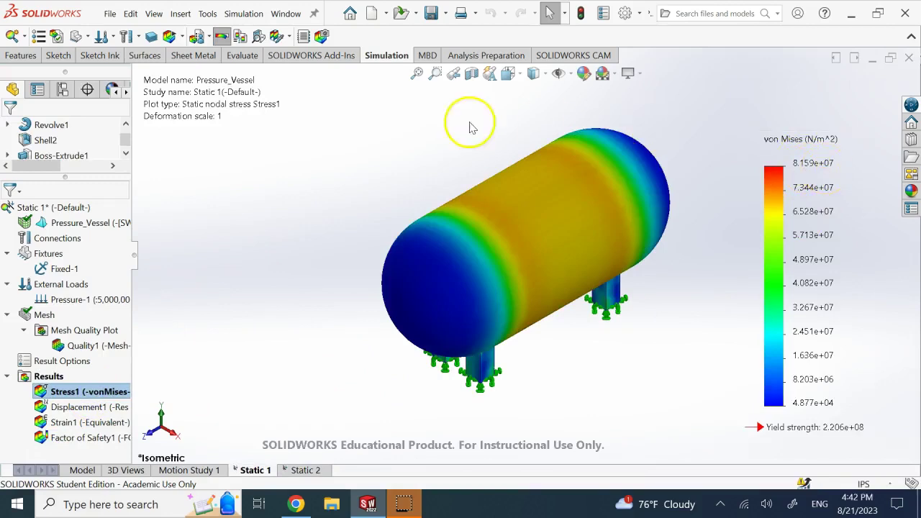
{"action": "left_click", "coordinate": [310, 474]}
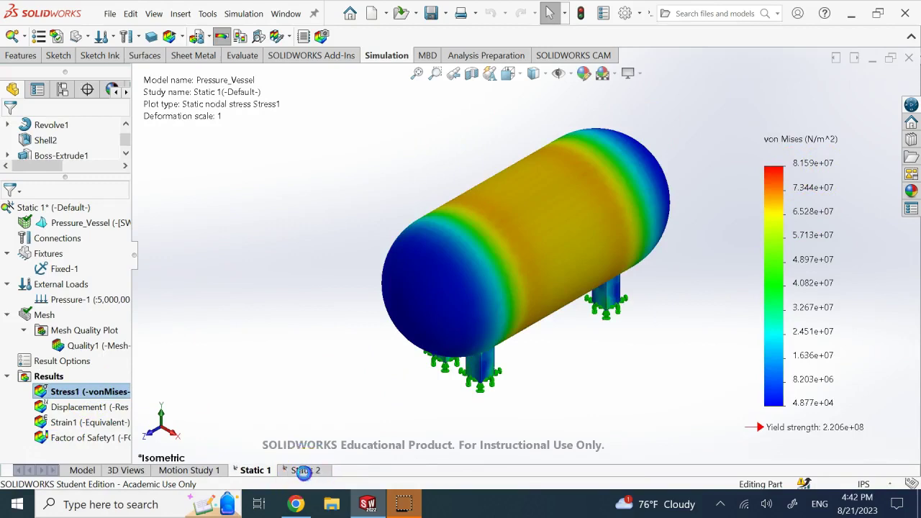
{"action": "left_click", "coordinate": [264, 472]}
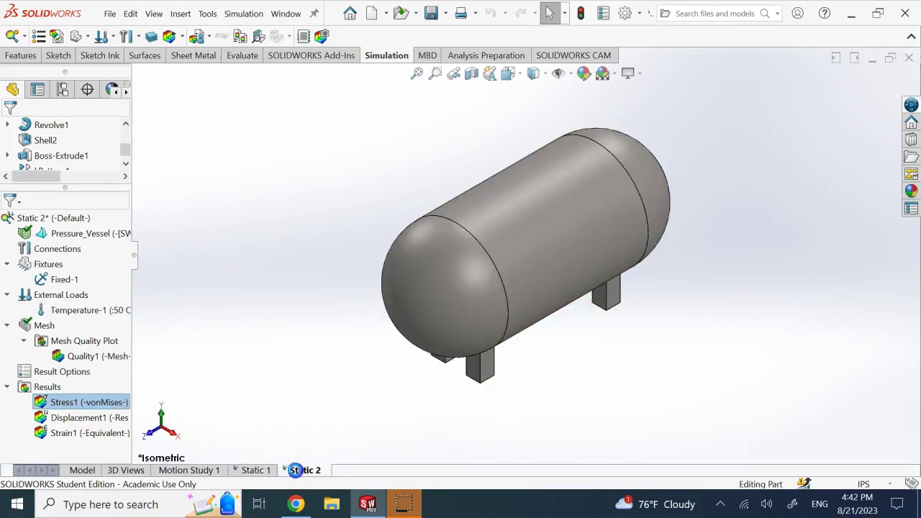
{"action": "left_click", "coordinate": [298, 469]}
{"action": "left_click", "coordinate": [253, 254]}
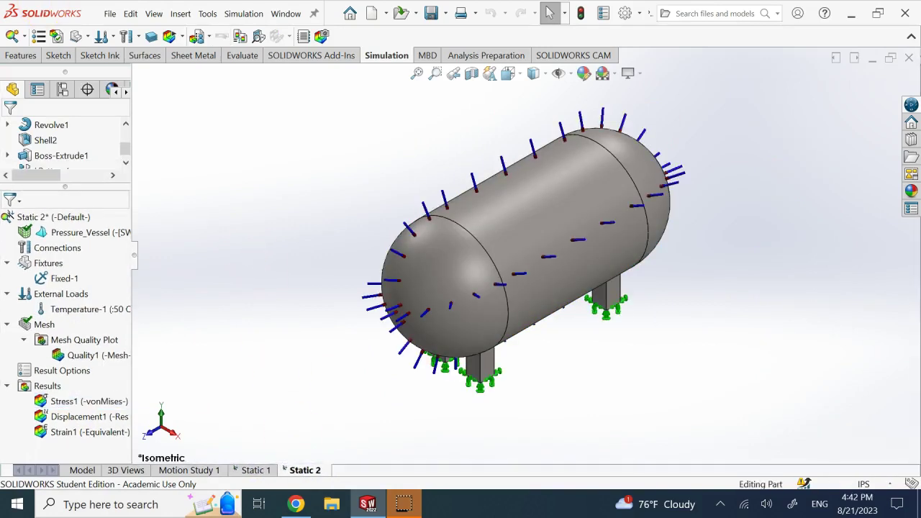
- Create a new simulation study of type Pressure Vessel Design
{"action": "left_click", "coordinate": [22, 37]}
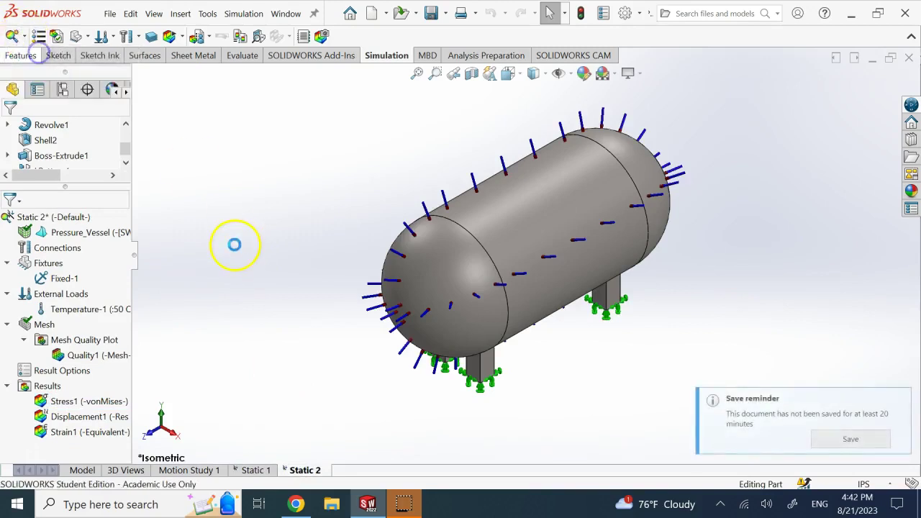
{"action": "scroll", "coordinate": [122, 395], "scroll_direction": "down", "scroll_amount": 5}
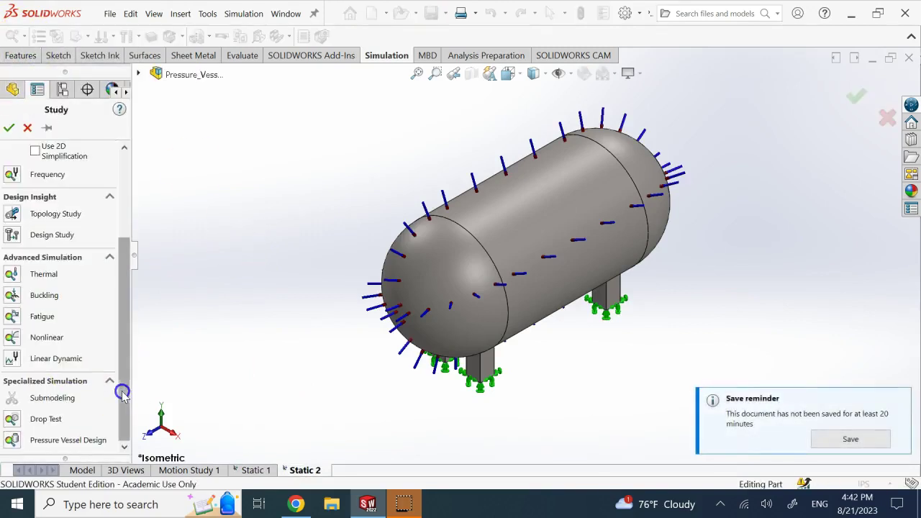
{"action": "left_click", "coordinate": [13, 440]}
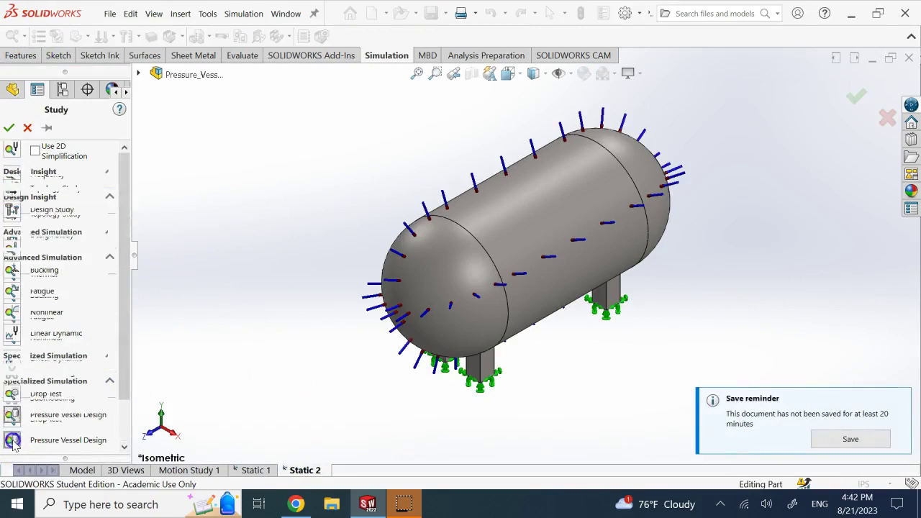
{"action": "left_click", "coordinate": [16, 134]}
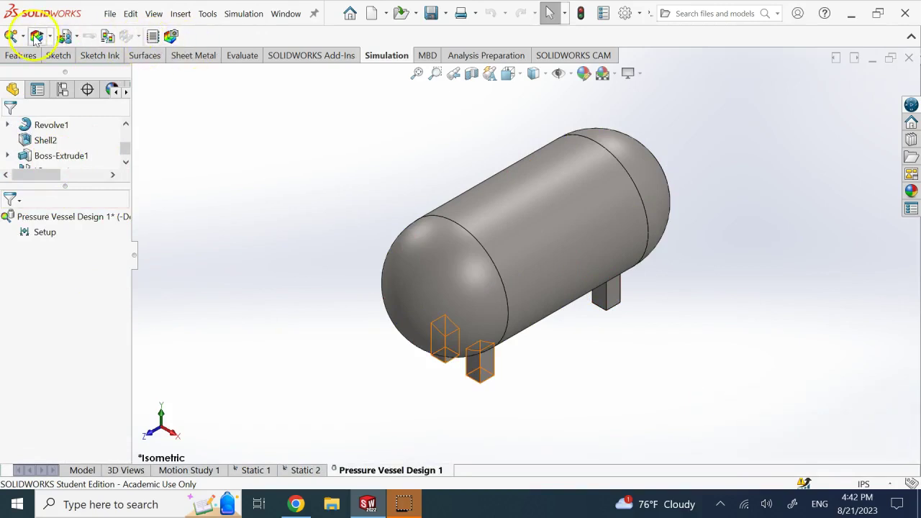
{"action": "left_click", "coordinate": [70, 38]}
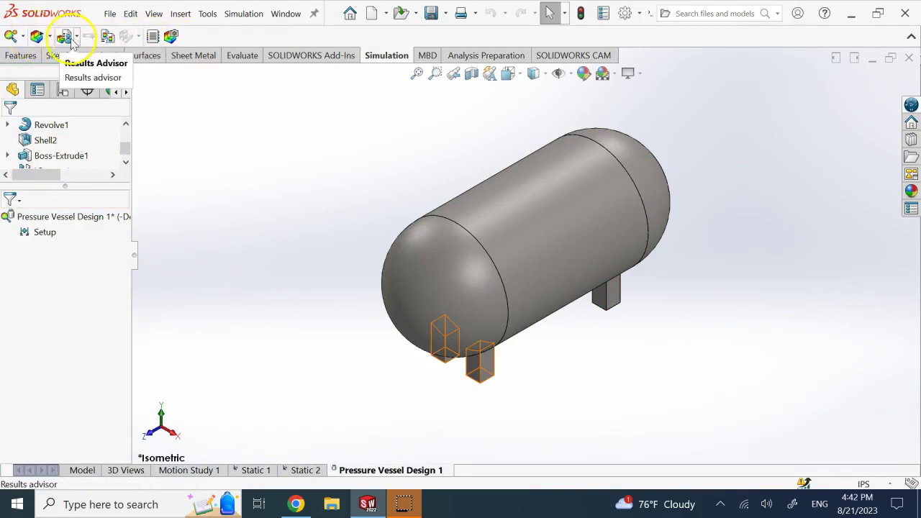
{"action": "left_click", "coordinate": [76, 37]}
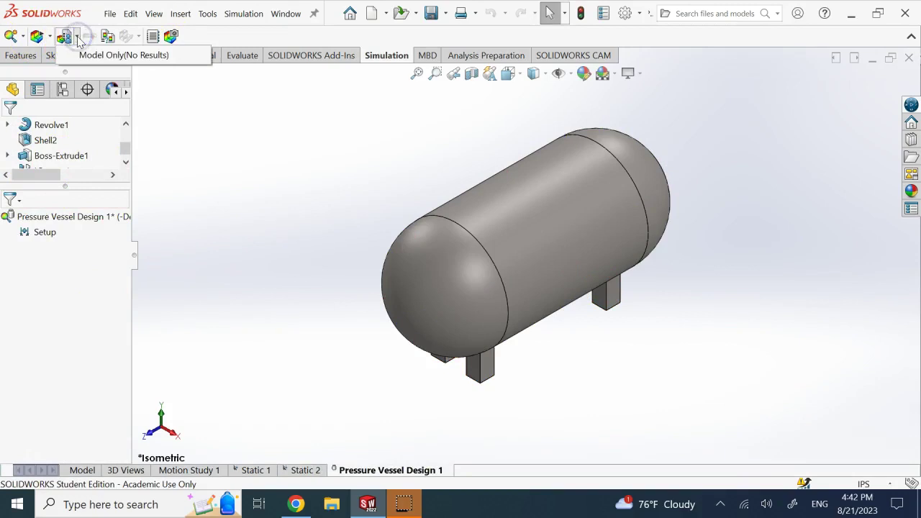
{"action": "left_click", "coordinate": [110, 36]}
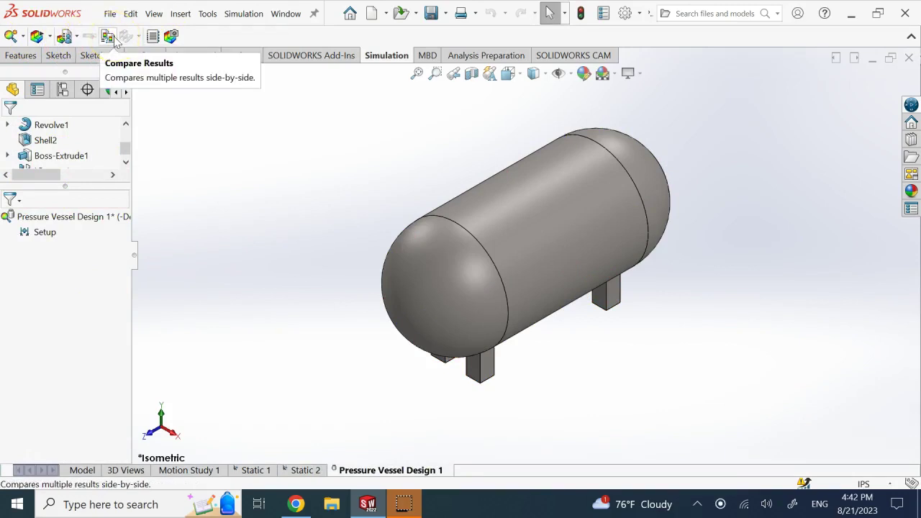
{"action": "left_click", "coordinate": [181, 41]}
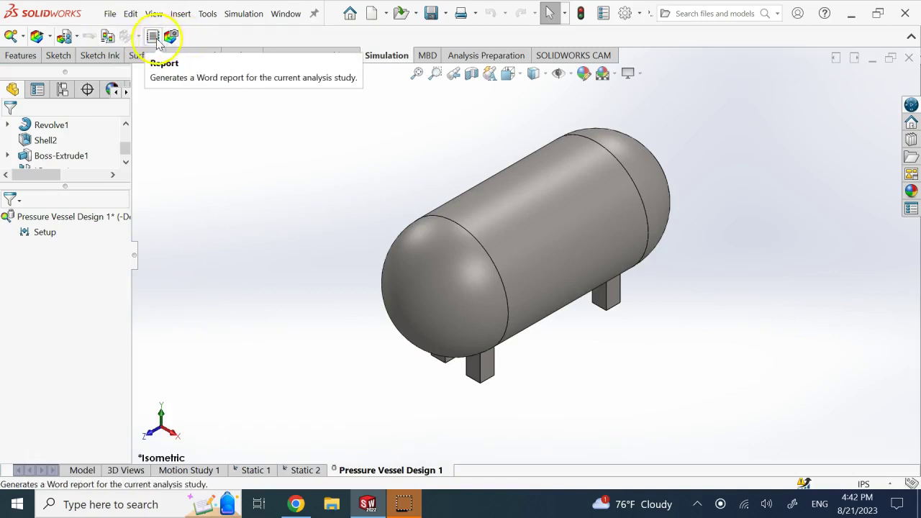
{"action": "left_click", "coordinate": [215, 194]}
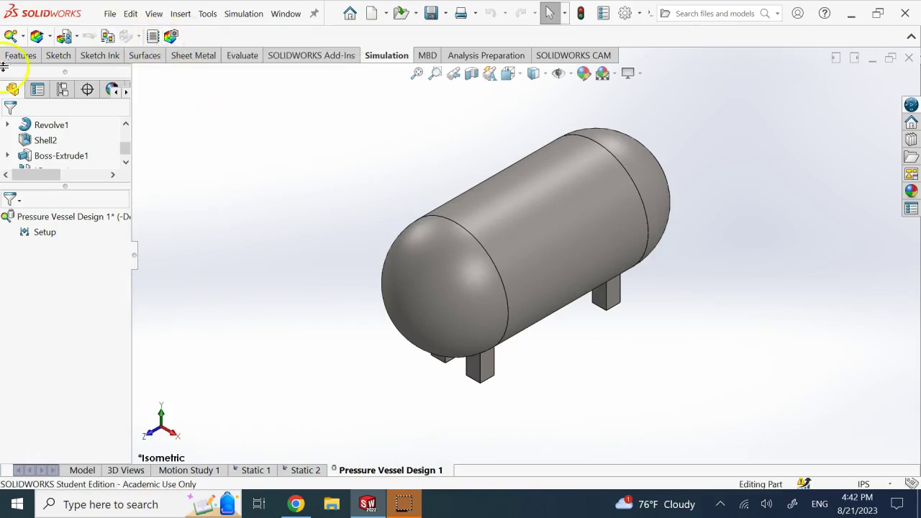
{"action": "left_click", "coordinate": [220, 179]}
- Define the Pressure Vessel Design setup as a linear combination of Static 1 and Static 2
{"action": "right_click", "coordinate": [41, 241]}
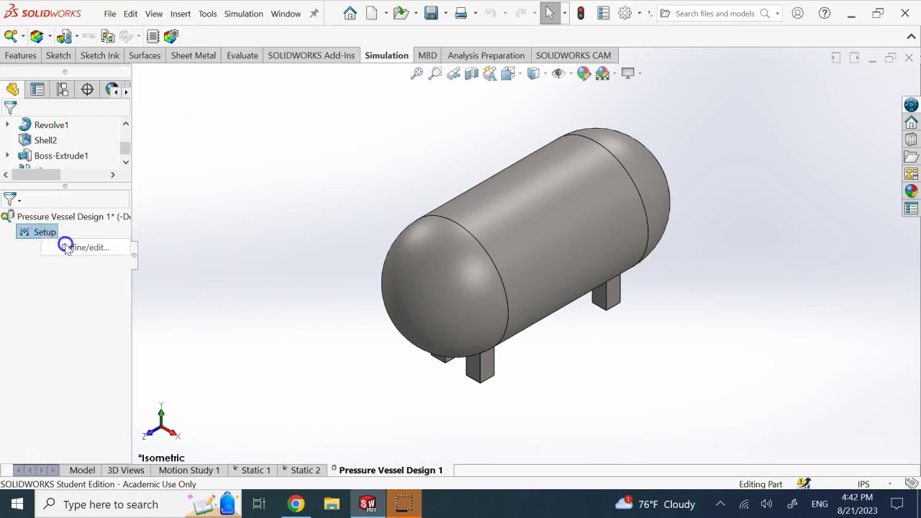
{"action": "left_click", "coordinate": [65, 245]}
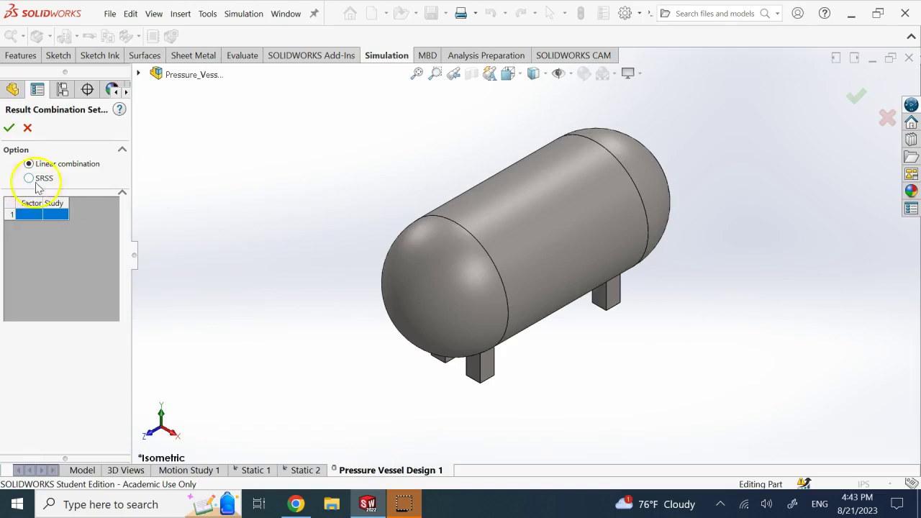
{"action": "left_click", "coordinate": [62, 214]}
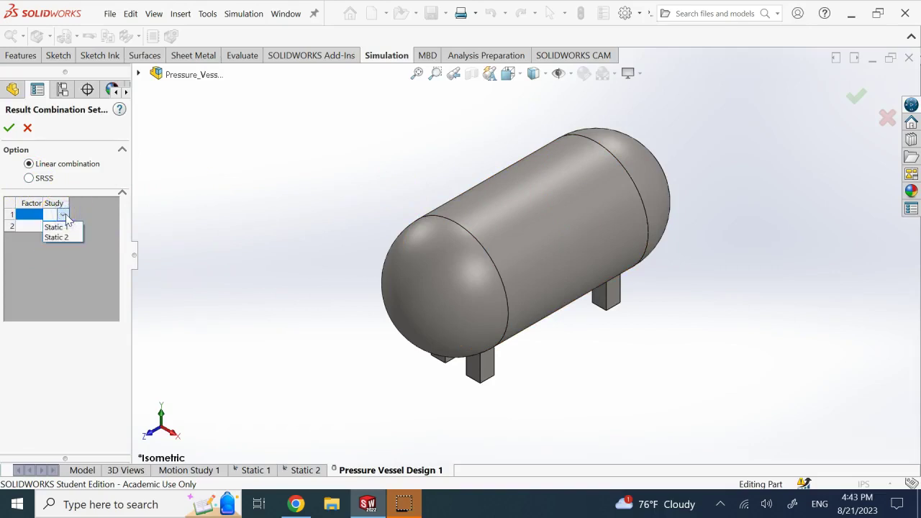
{"action": "left_click", "coordinate": [62, 227]}
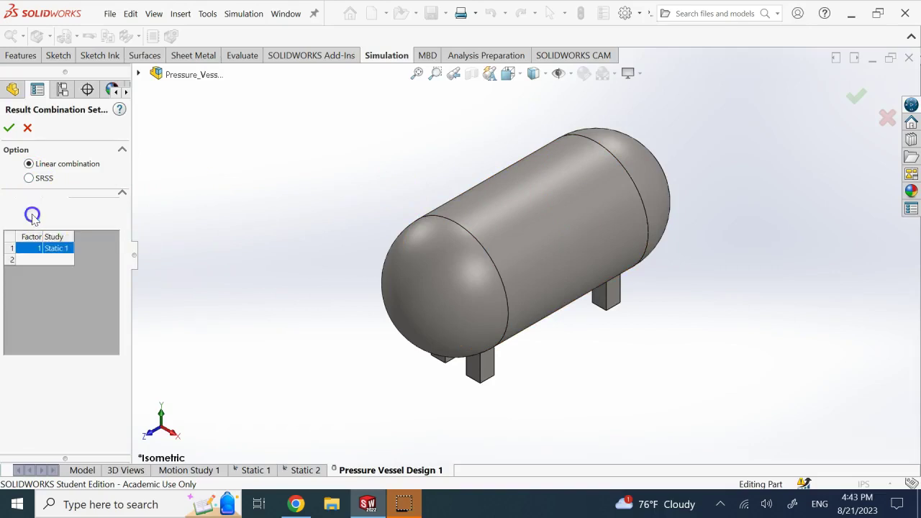
{"action": "left_click", "coordinate": [68, 259]}
{"action": "left_click", "coordinate": [69, 263]}
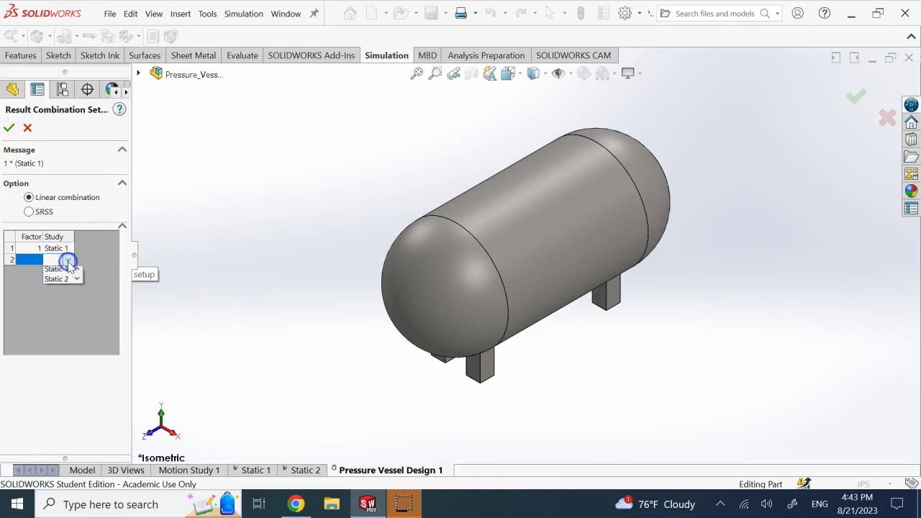
{"action": "left_click", "coordinate": [65, 279]}
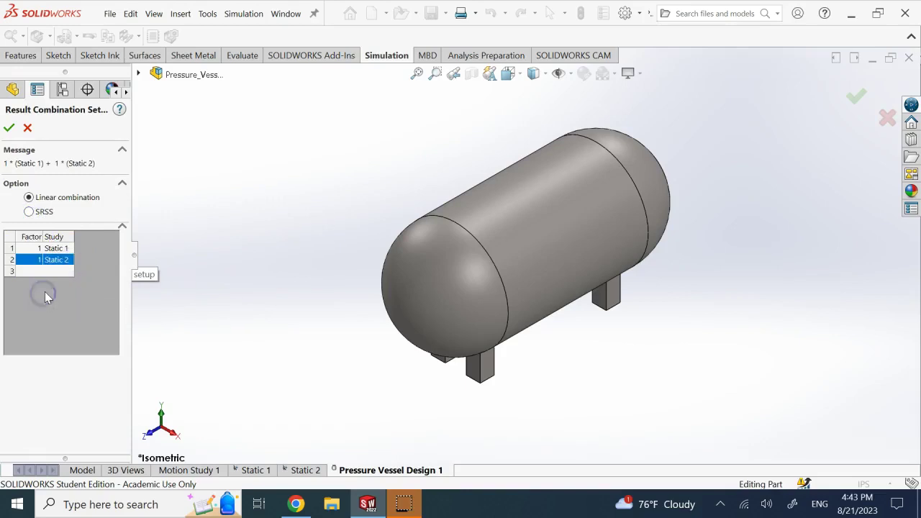
- Set the Static 2 factor to 1.1 in the result combination setup and accept it
{"action": "left_click", "coordinate": [31, 248]}
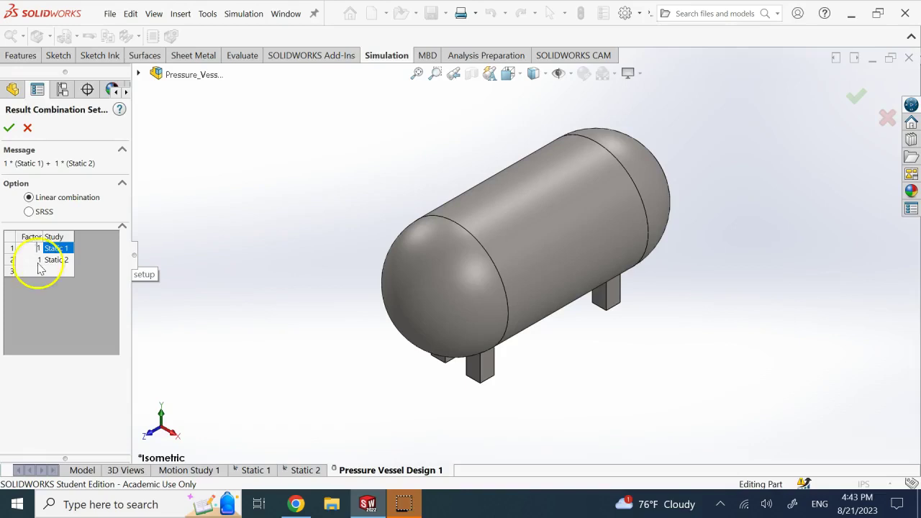
{"action": "left_click", "coordinate": [43, 262]}
{"action": "left_click", "coordinate": [40, 261]}
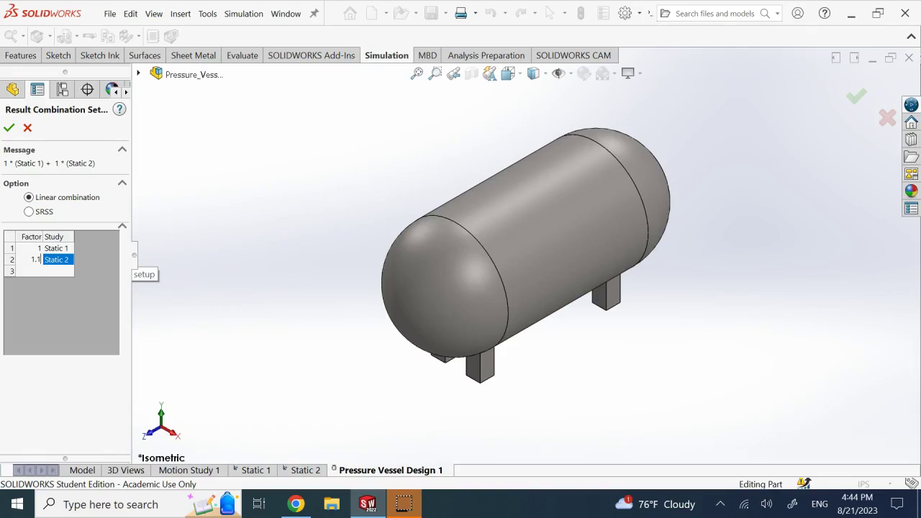
{"action": "left_click", "coordinate": [280, 235]}
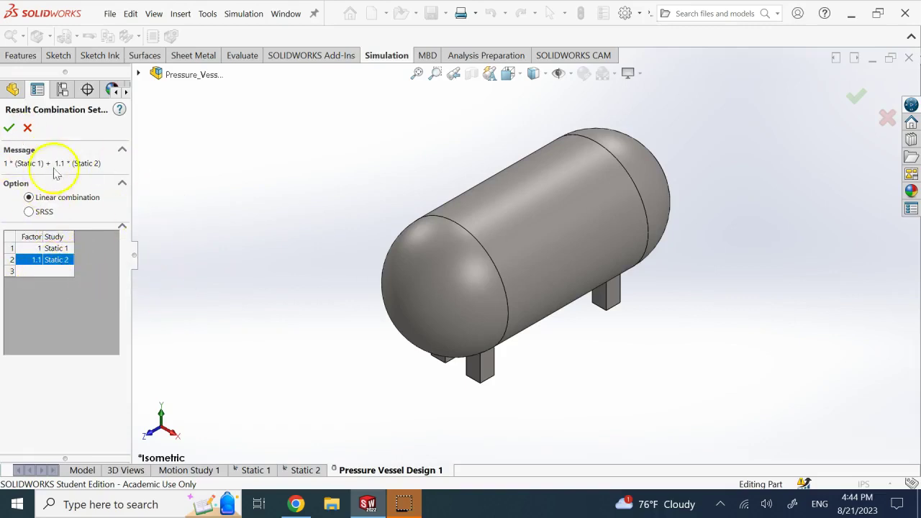
{"action": "left_click", "coordinate": [9, 128]}
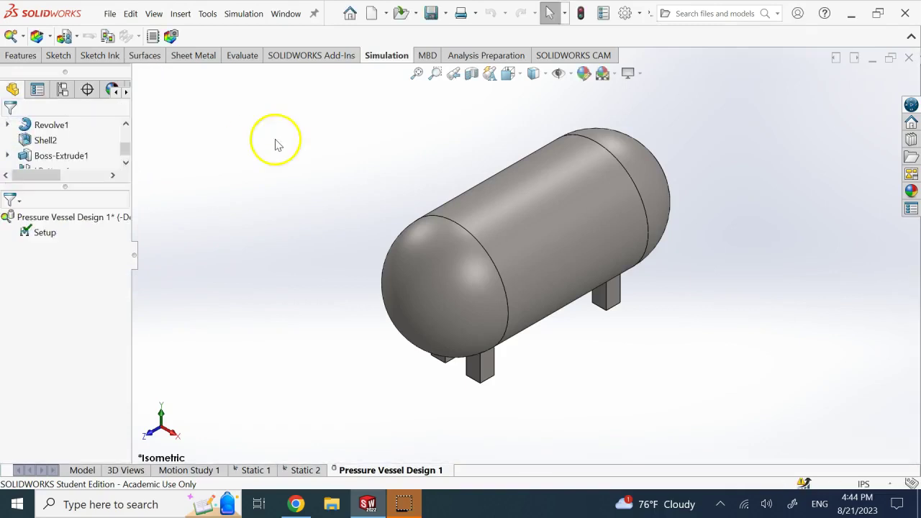
- Run the Pressure Vessel Design 1 study and display its combined von Mises stress plot
{"action": "left_click", "coordinate": [36, 36]}
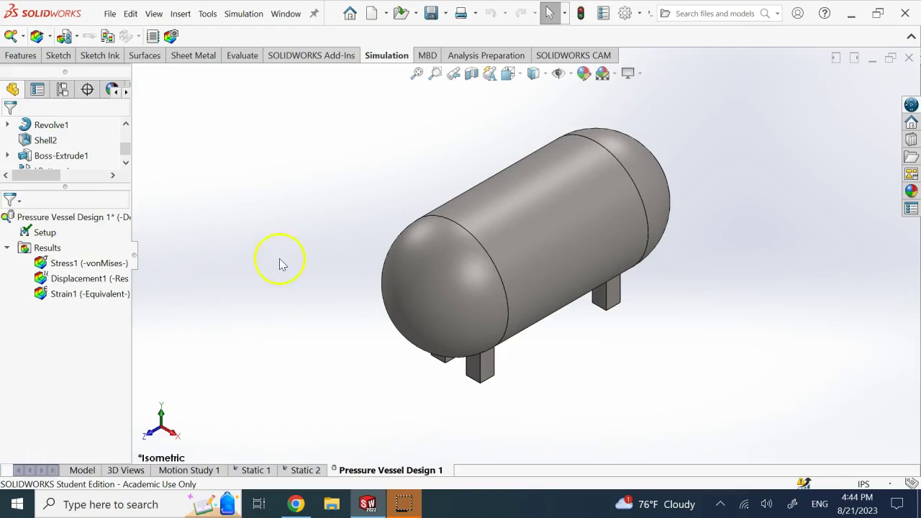
{"action": "double_click", "coordinate": [96, 263]}
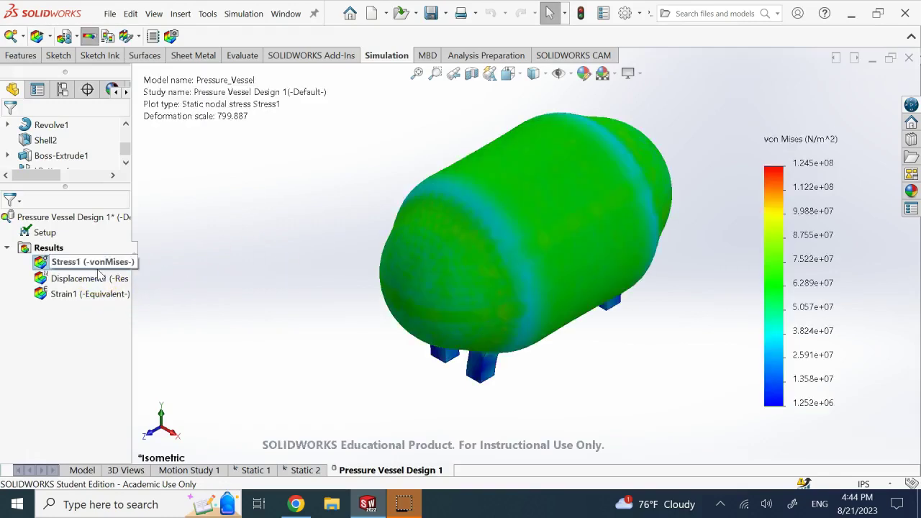
{"action": "left_click", "coordinate": [802, 177]}
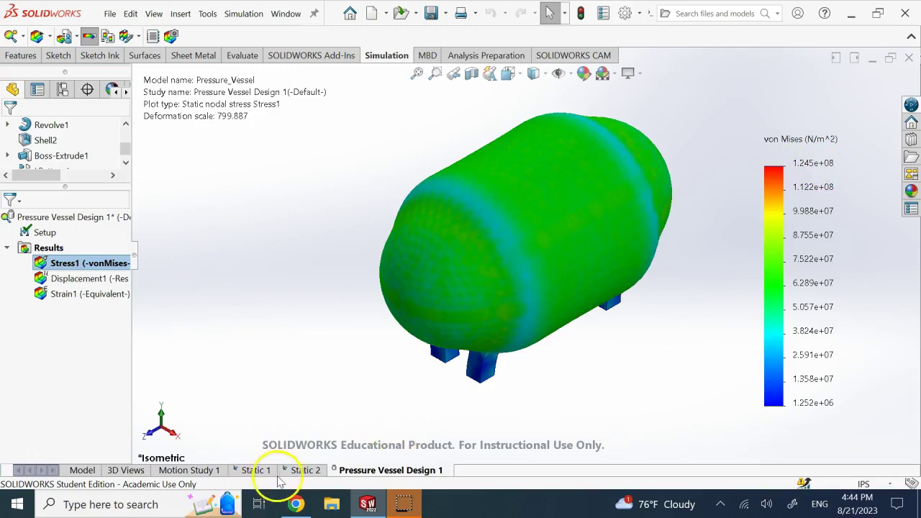
- Open the stress results of Static 2 and Static 1 to compare them with the combined study
{"action": "left_click", "coordinate": [302, 470]}
{"action": "double_click", "coordinate": [89, 401]}
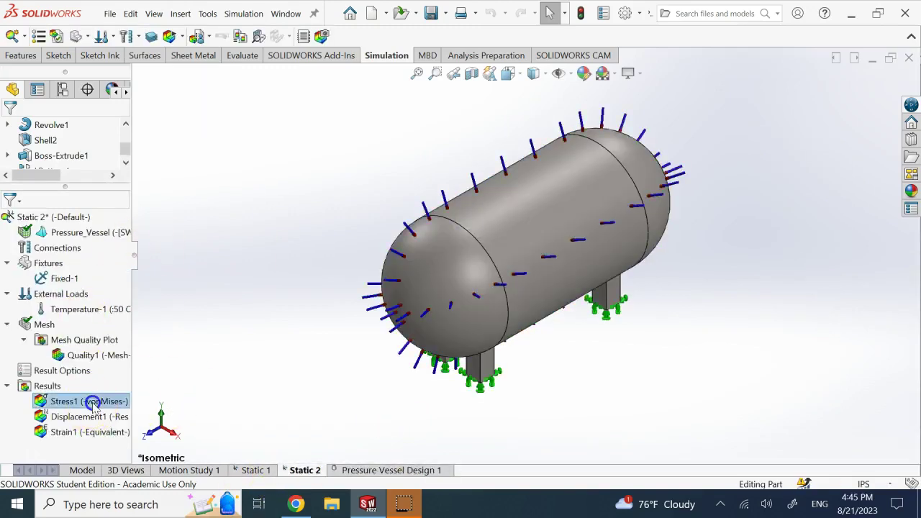
{"action": "left_click", "coordinate": [304, 470]}
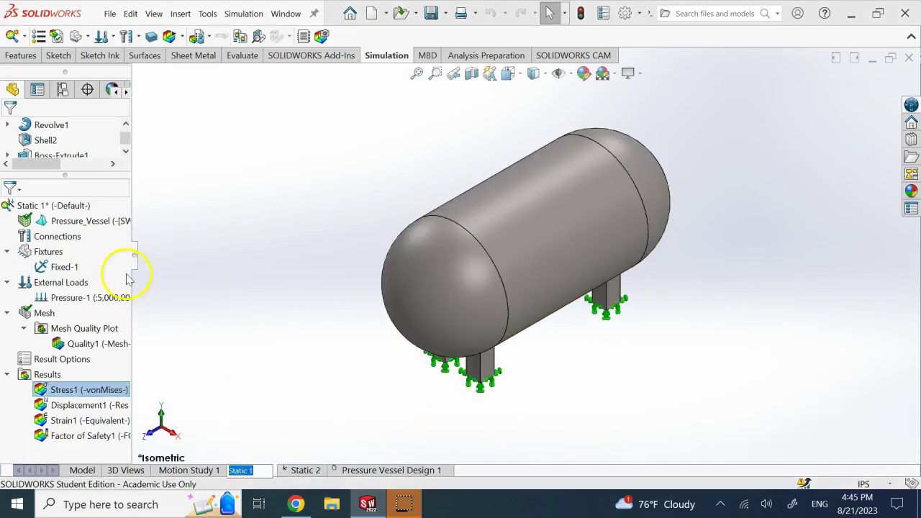
{"action": "left_click", "coordinate": [108, 390]}
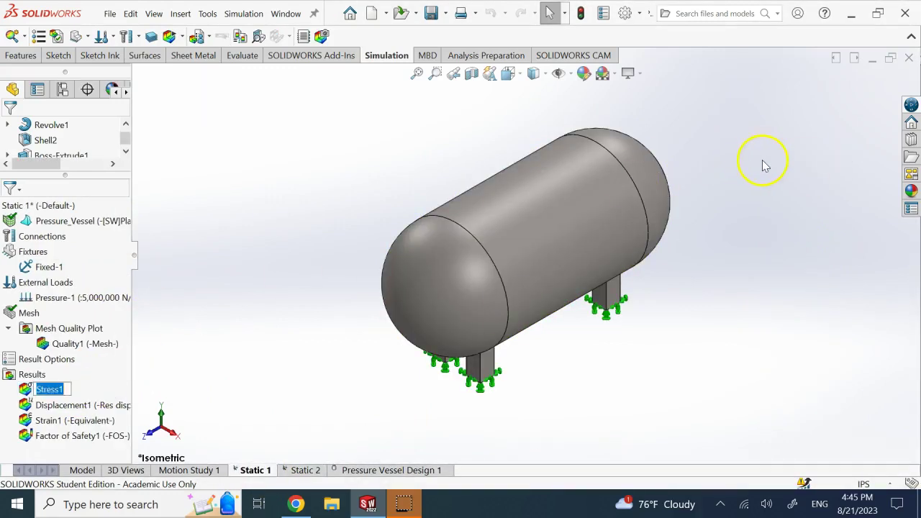
{"action": "double_click", "coordinate": [49, 389]}
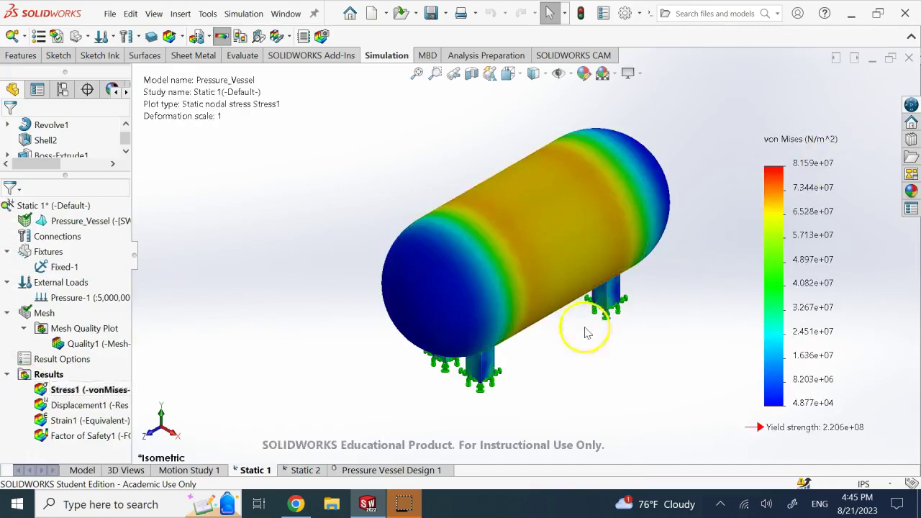
- Show the Pressure Vessel Design 1 von Mises stress plot with a user-defined deformation scale of 1
{"action": "left_click", "coordinate": [380, 469]}
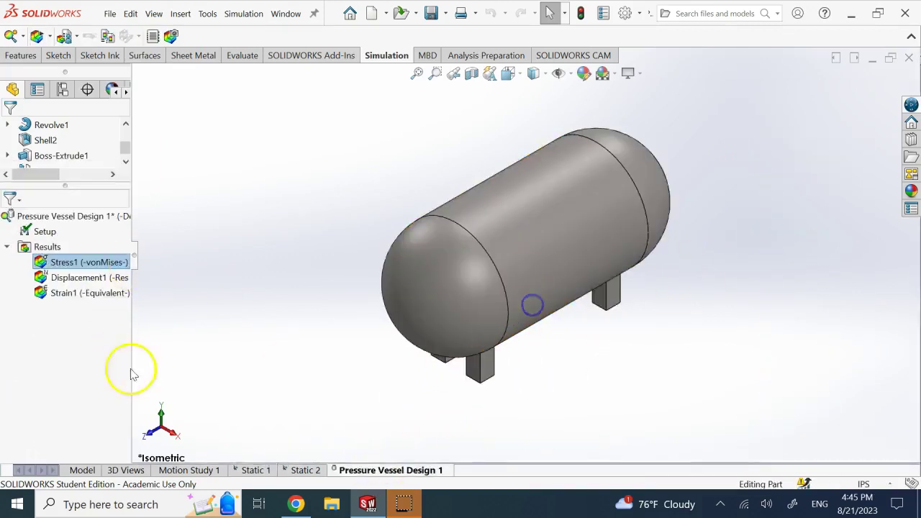
{"action": "double_click", "coordinate": [84, 263]}
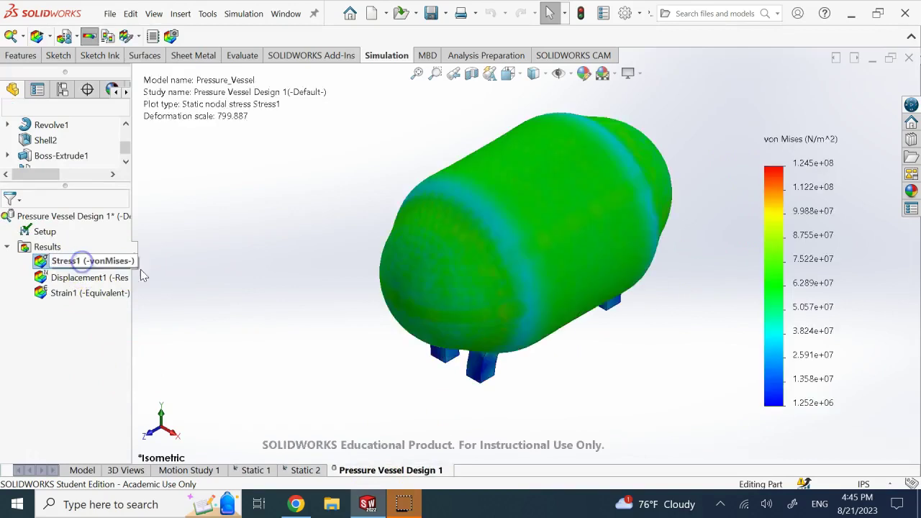
{"action": "right_click", "coordinate": [102, 261]}
{"action": "left_click", "coordinate": [137, 199]}
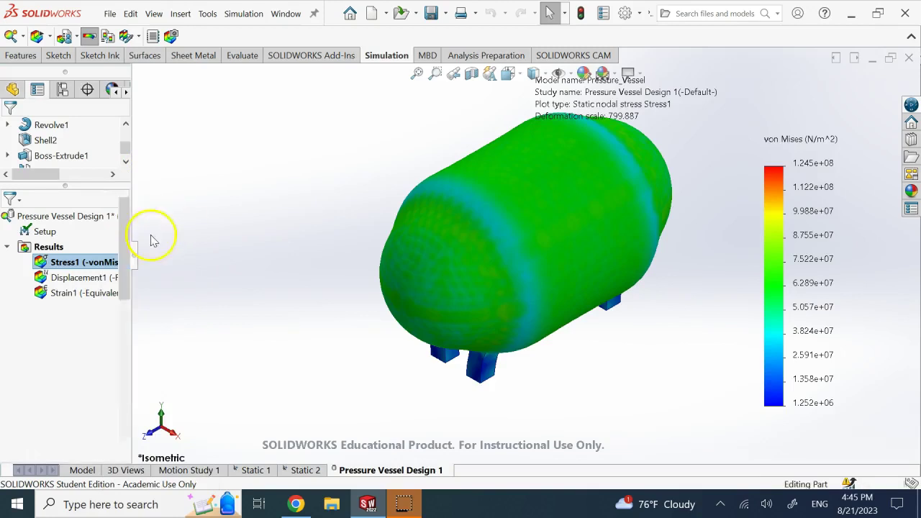
{"action": "left_click", "coordinate": [31, 337]}
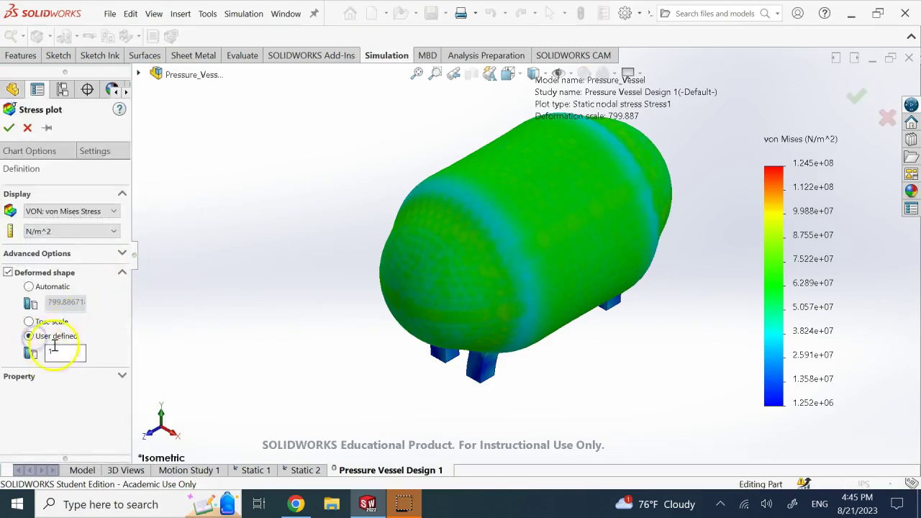
{"action": "left_click", "coordinate": [9, 127]}
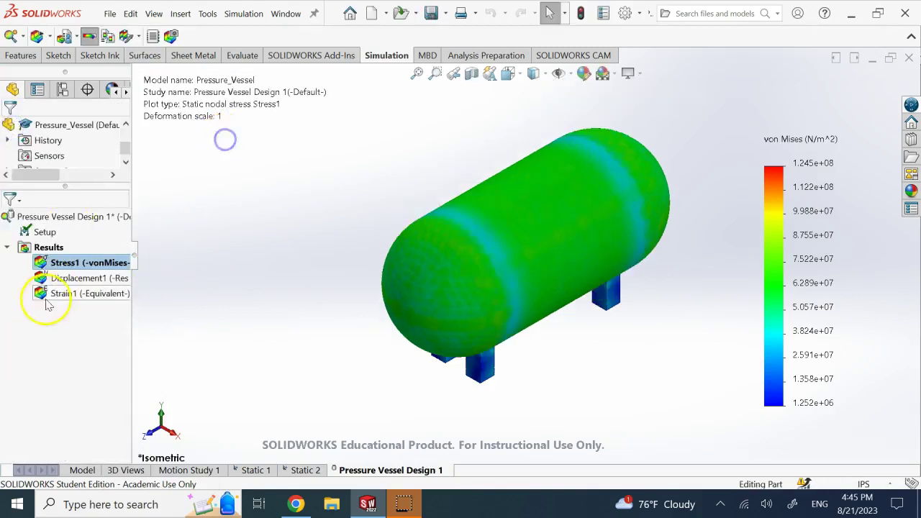
- Animate the combined von Mises stress plot of Pressure Vessel Design 1, ending the playback after viewing it
{"action": "right_click", "coordinate": [51, 264]}
{"action": "left_click", "coordinate": [85, 258]}
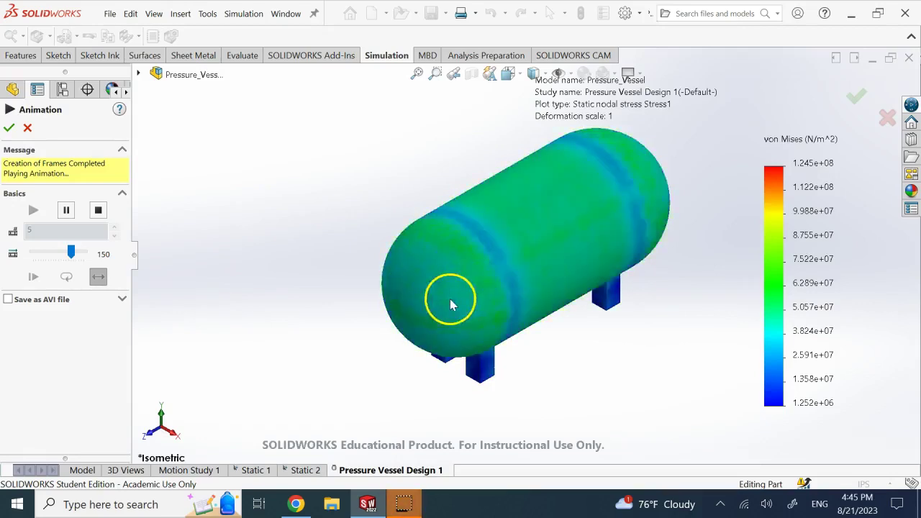
{"action": "left_click", "coordinate": [27, 128]}
- Display the von Mises stress plot of Static 2, followed by that of Static 1
{"action": "left_click", "coordinate": [307, 470]}
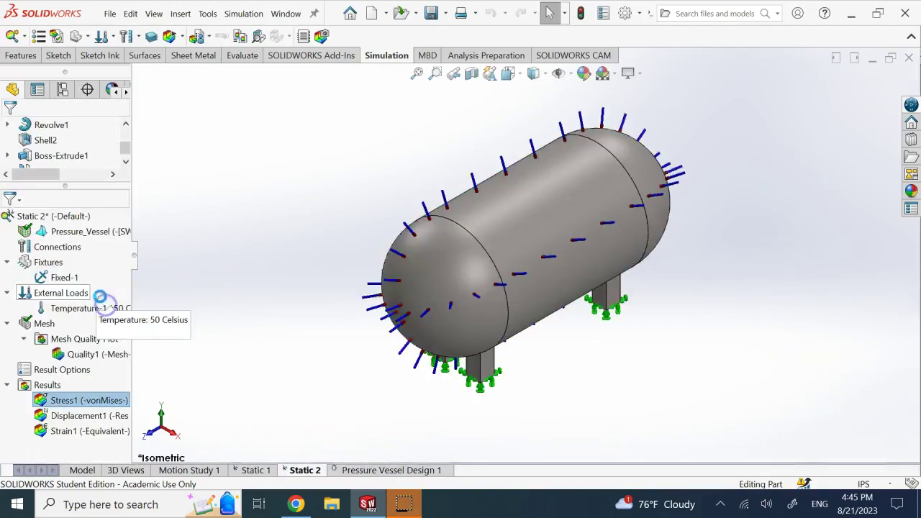
{"action": "right_click", "coordinate": [75, 401]}
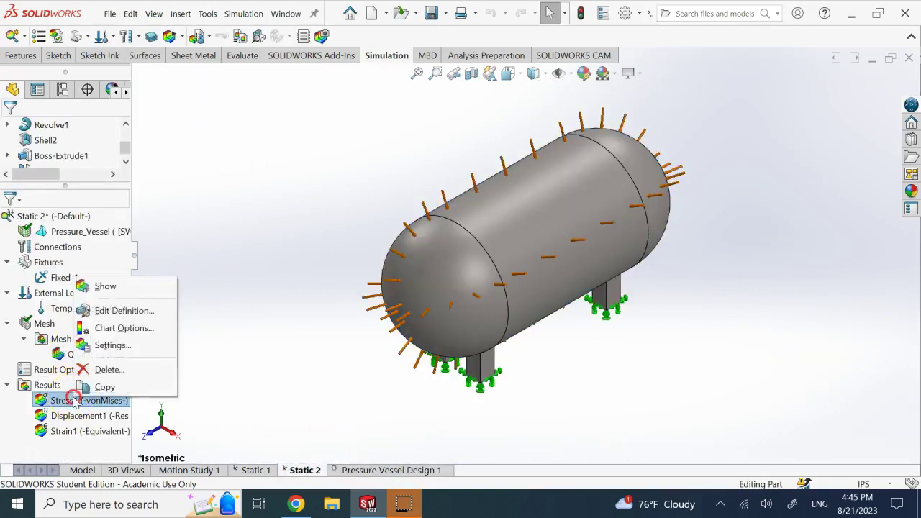
{"action": "left_click", "coordinate": [69, 403]}
{"action": "double_click", "coordinate": [67, 403]}
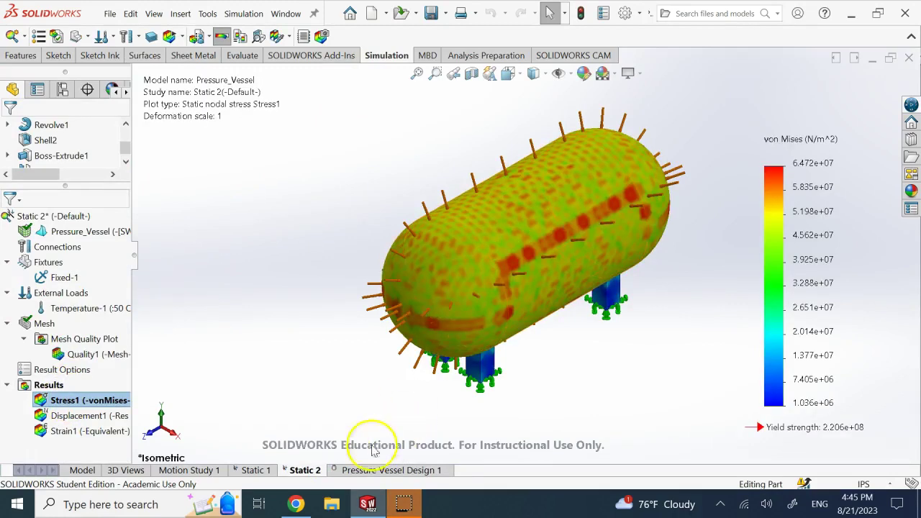
{"action": "left_click", "coordinate": [250, 469]}
{"action": "double_click", "coordinate": [72, 390]}
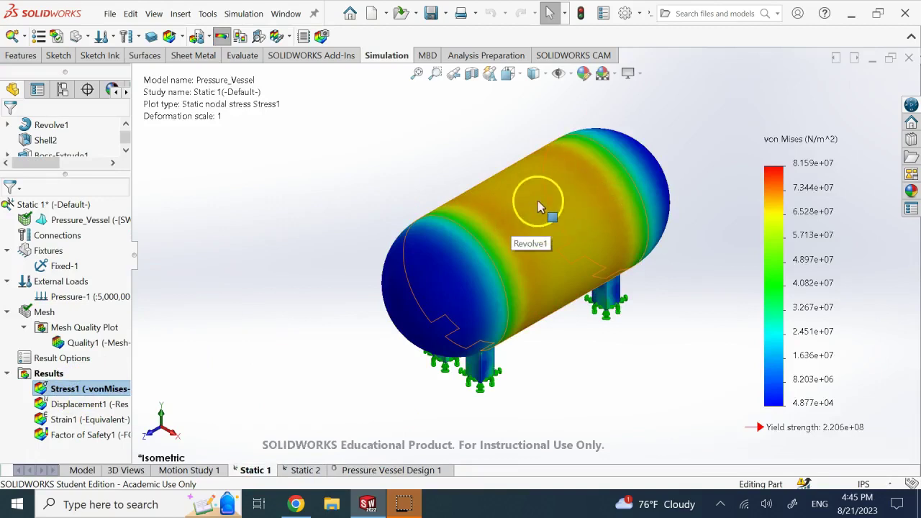
- View the Static 2 stress plot again and return to the combined stress plot of Pressure Vessel Design 1
{"action": "double_click", "coordinate": [306, 470]}
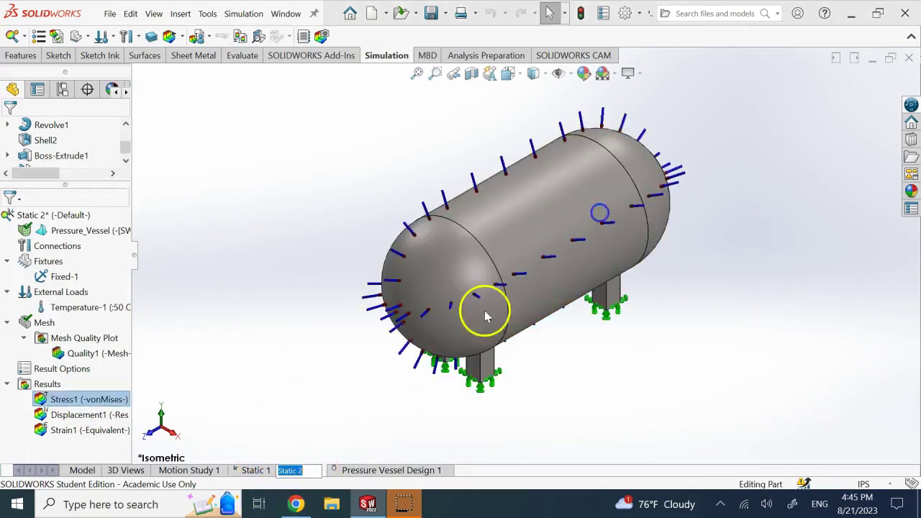
{"action": "left_click", "coordinate": [92, 398]}
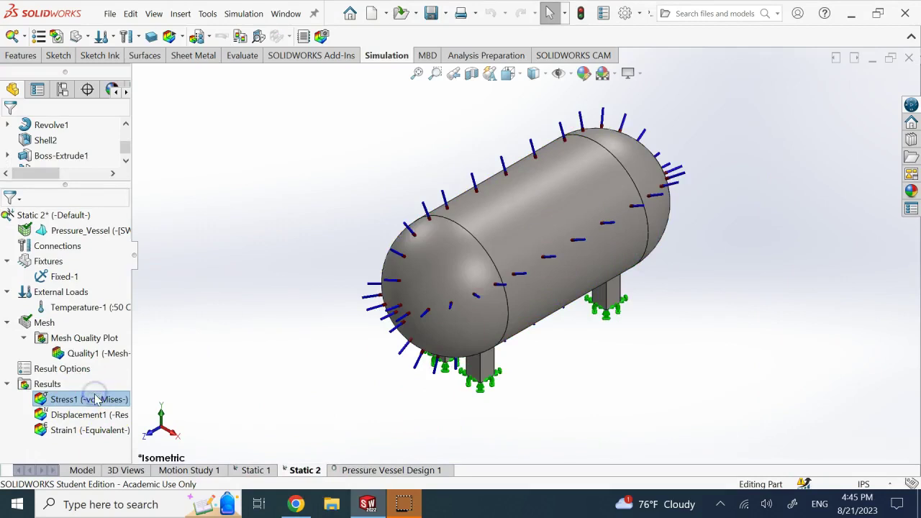
{"action": "double_click", "coordinate": [26, 401]}
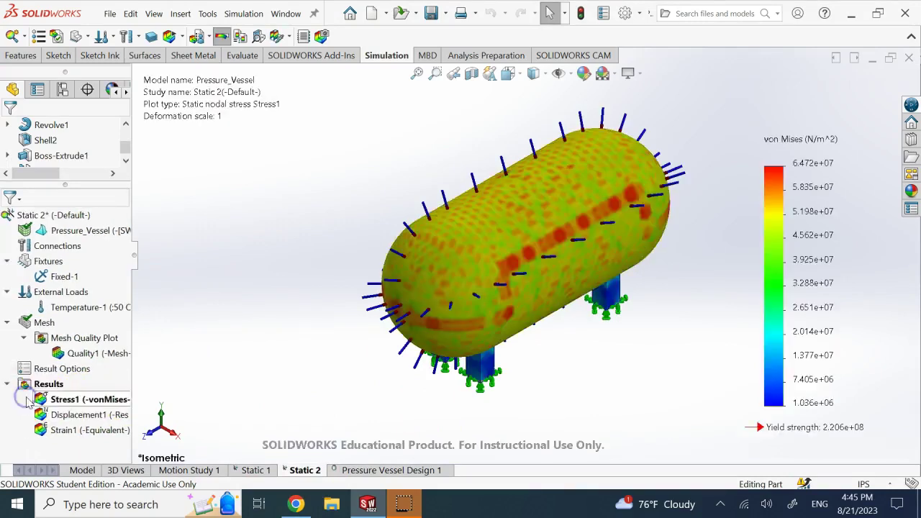
{"action": "left_click", "coordinate": [363, 470]}
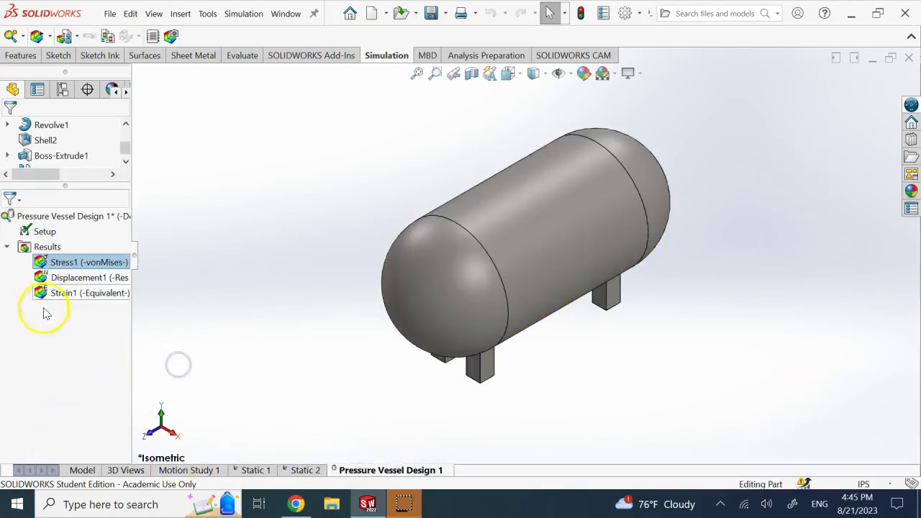
{"action": "double_click", "coordinate": [67, 262]}
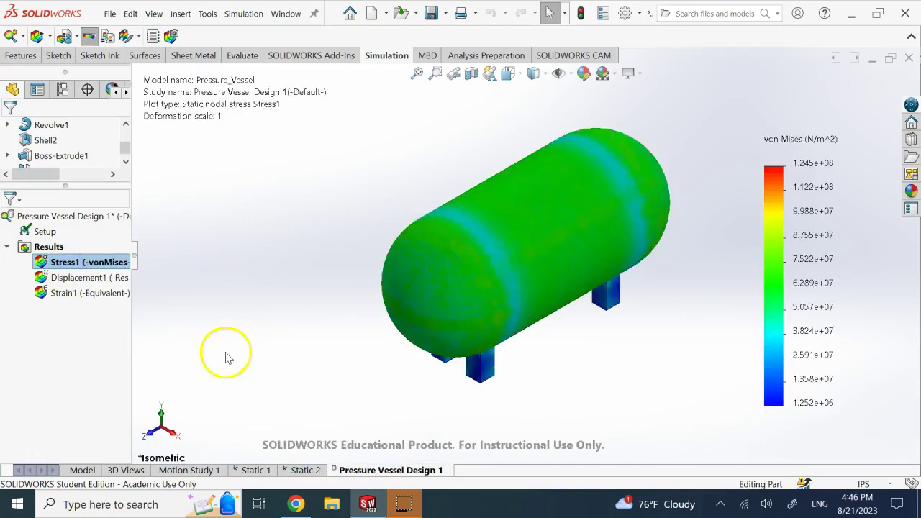
- Replay the stress animation for the Pressure Vessel Design 1 study and close it
{"action": "right_click", "coordinate": [93, 263]}
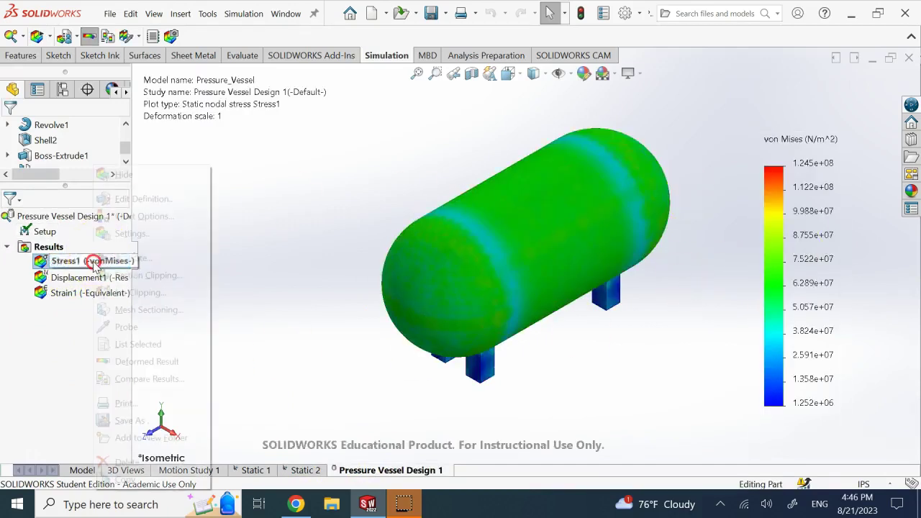
{"action": "left_click", "coordinate": [131, 259]}
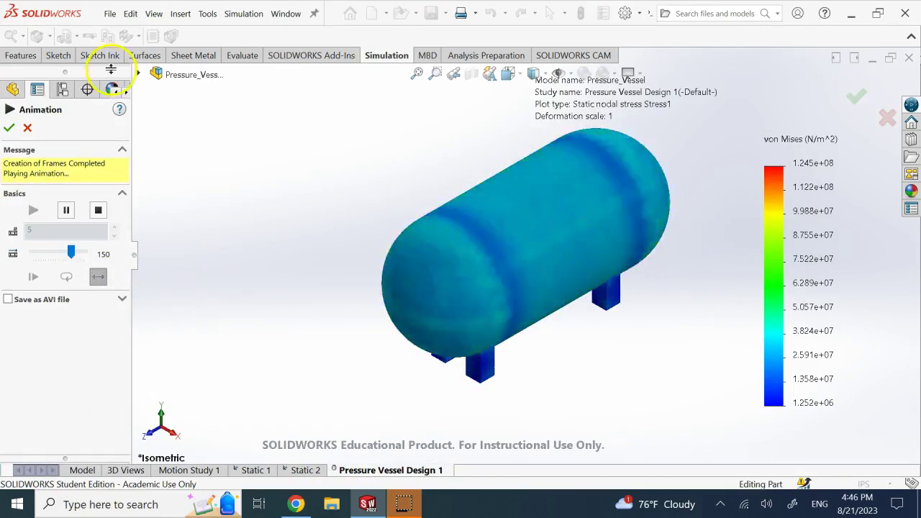
{"action": "left_click", "coordinate": [9, 128]}
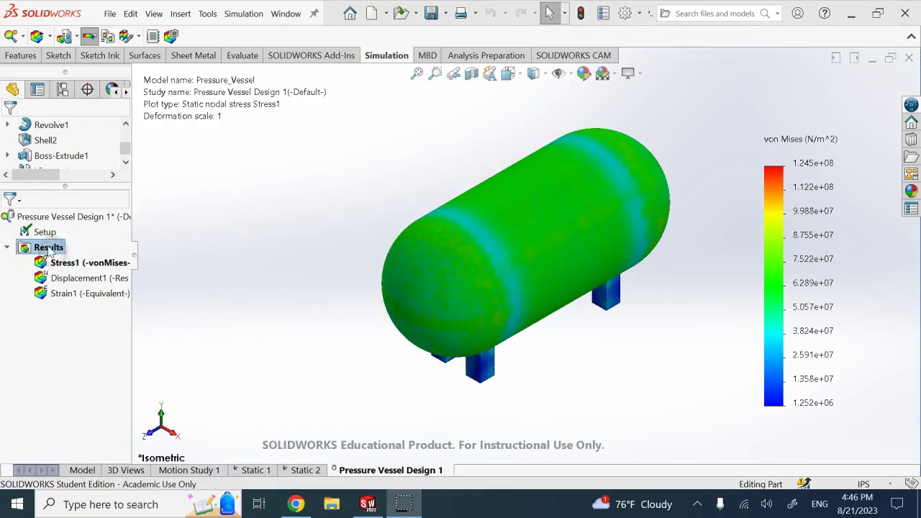
- Create a Factor of Safety plot for all bodies of Pressure Vessel Design 1 using the Max von Mises Stress criterion
{"action": "left_click", "coordinate": [34, 248]}
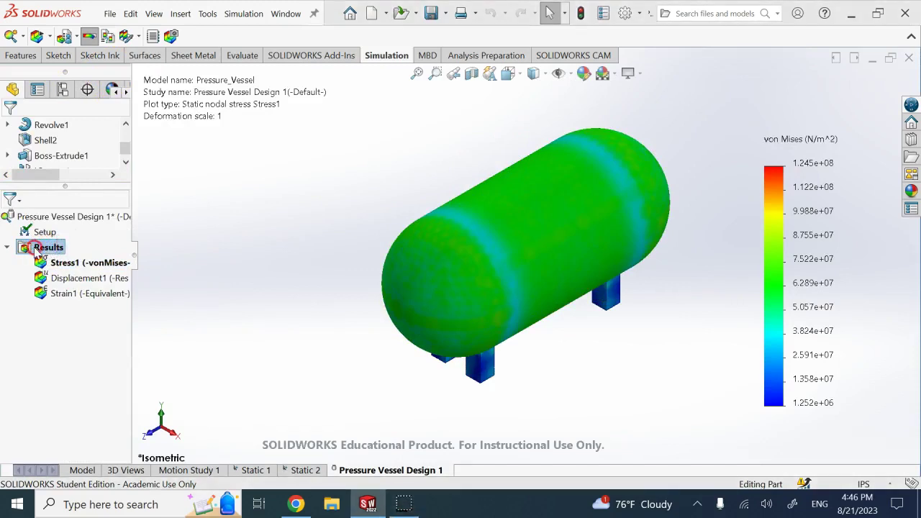
{"action": "left_click", "coordinate": [77, 37]}
{"action": "left_click", "coordinate": [76, 39]}
{"action": "left_click", "coordinate": [78, 40]}
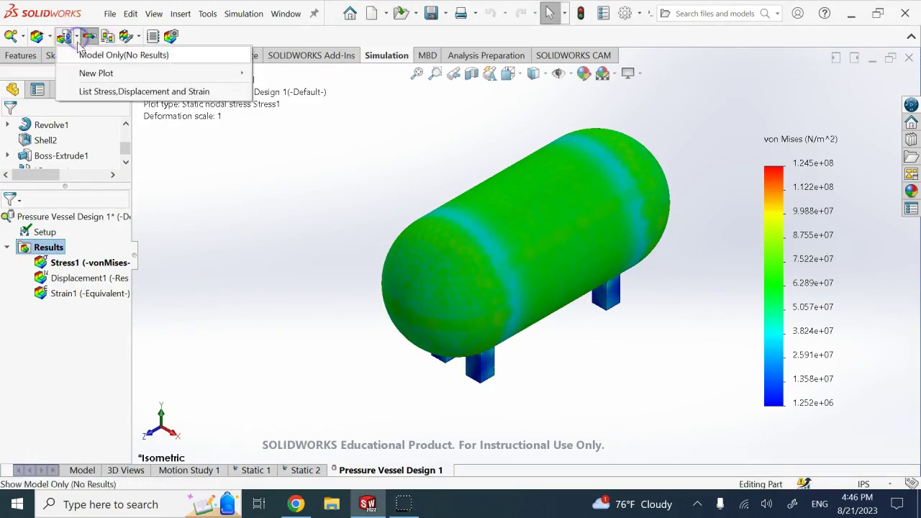
{"action": "mouse_move", "coordinate": [86, 75]}
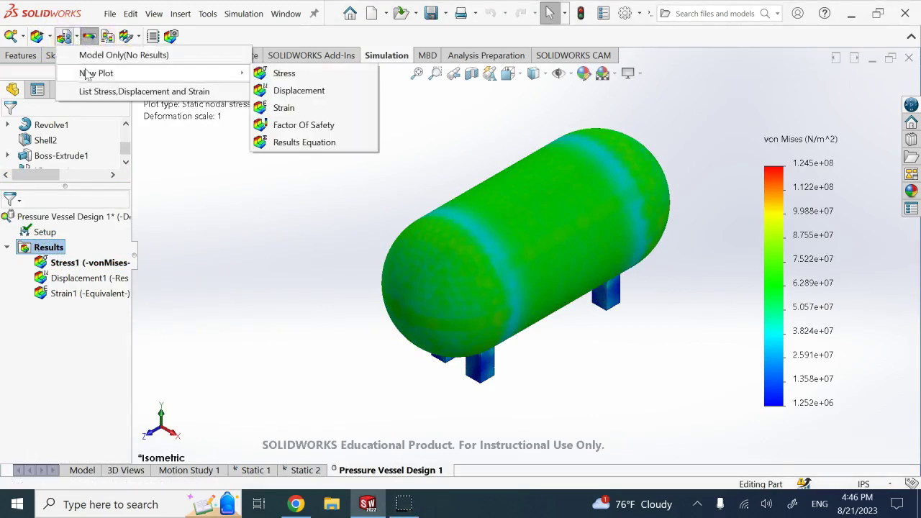
{"action": "left_click", "coordinate": [314, 125]}
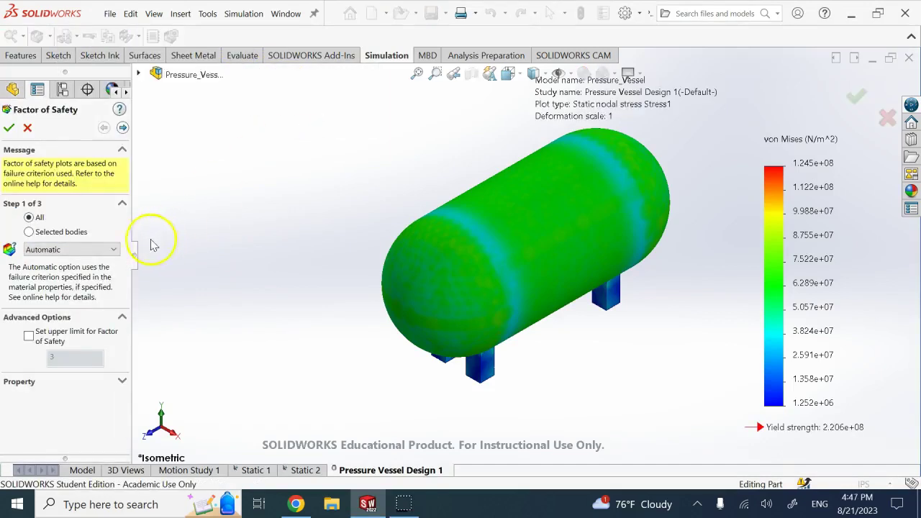
{"action": "left_click", "coordinate": [112, 249]}
{"action": "left_click", "coordinate": [99, 264]}
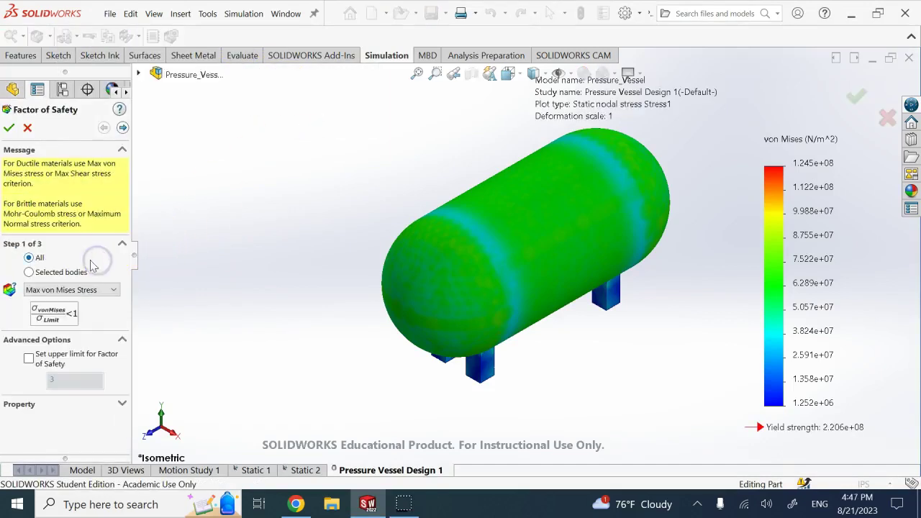
{"action": "left_click", "coordinate": [9, 127]}
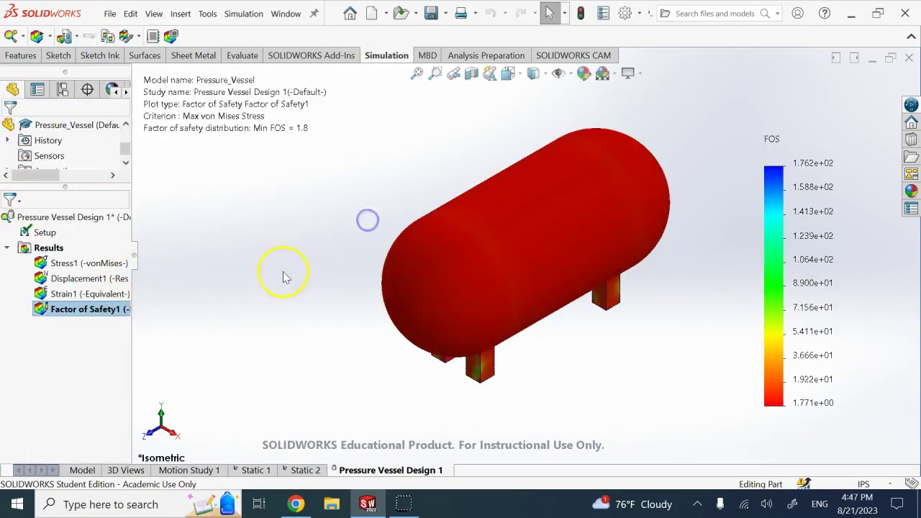
{"action": "double_click", "coordinate": [111, 314]}
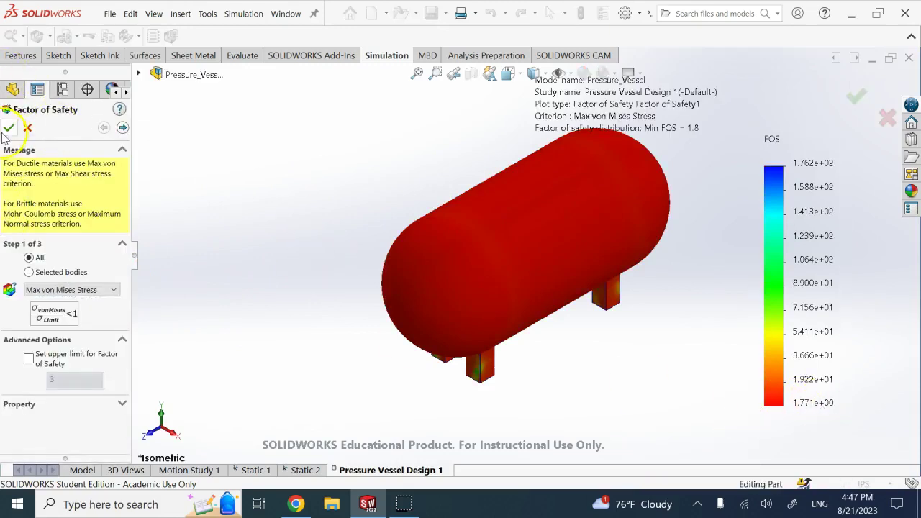
{"action": "left_click", "coordinate": [8, 128]}
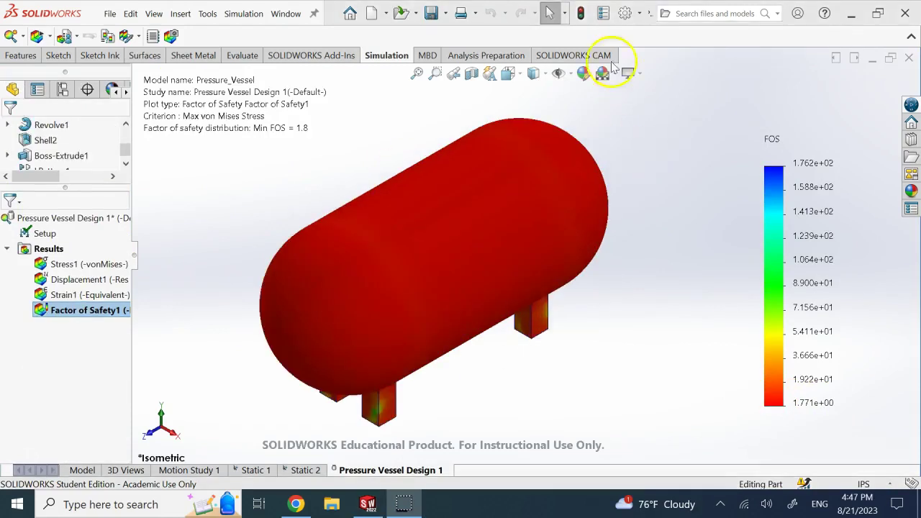
- Start a results comparison across all studies in this configuration, keeping only the von Mises stress plot for Static 1
{"action": "left_click", "coordinate": [108, 37]}
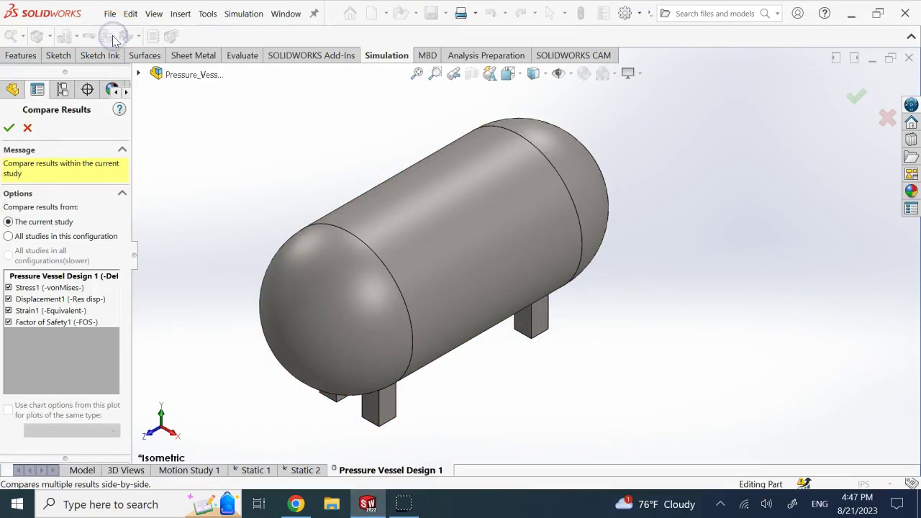
{"action": "left_click", "coordinate": [9, 237]}
{"action": "left_click", "coordinate": [9, 298]}
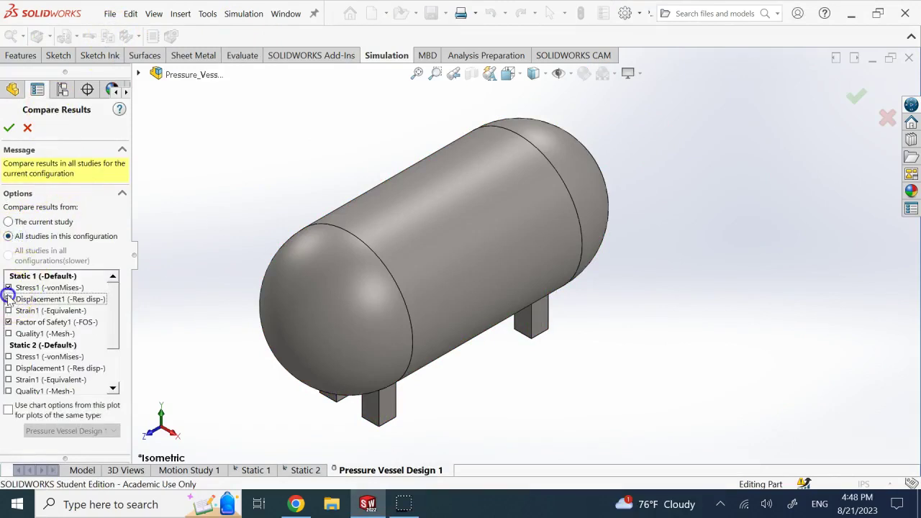
{"action": "left_click", "coordinate": [9, 323]}
{"action": "left_click", "coordinate": [9, 299]}
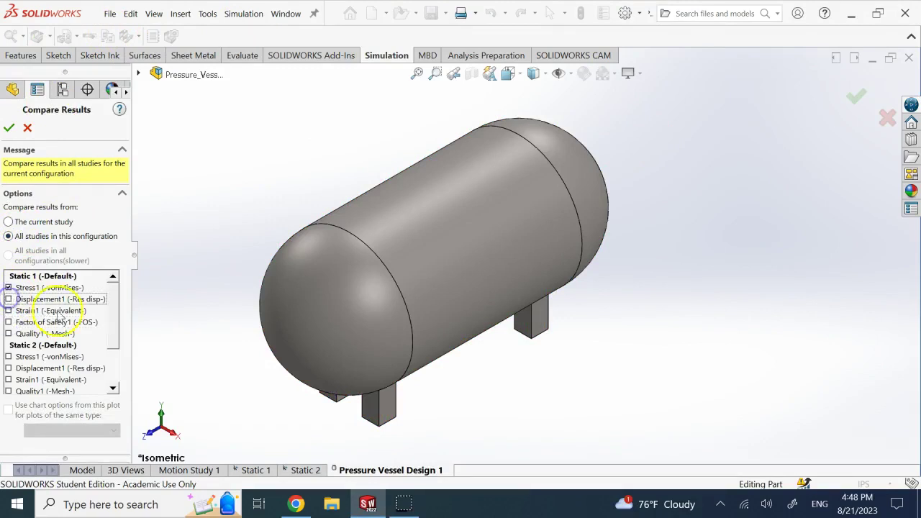
- Include only the von Mises stress plots of Static 2 and Pressure Vessel Design 1 as well, and display the comparison
{"action": "scroll", "coordinate": [14, 317], "scroll_direction": "down", "scroll_amount": 1}
{"action": "left_click", "coordinate": [8, 322]}
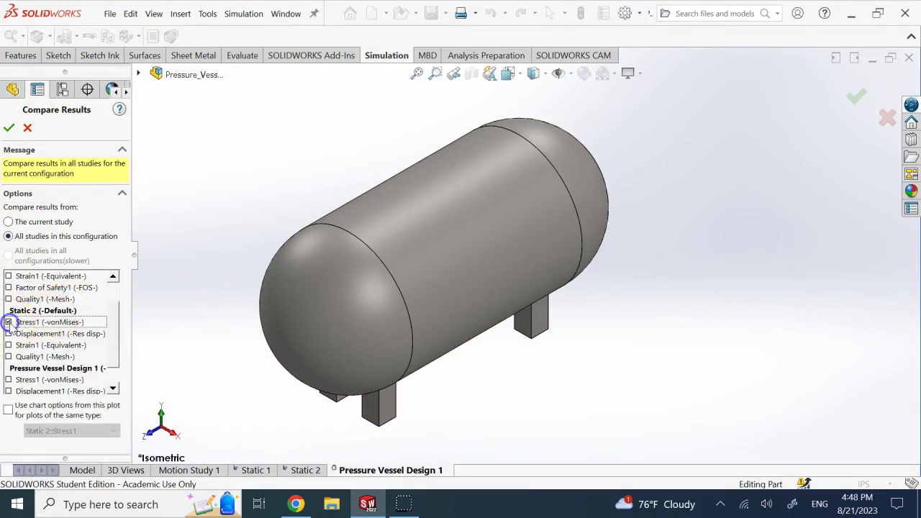
{"action": "scroll", "coordinate": [10, 325], "scroll_direction": "down", "scroll_amount": 1}
{"action": "left_click", "coordinate": [9, 345]}
{"action": "left_click", "coordinate": [9, 380]}
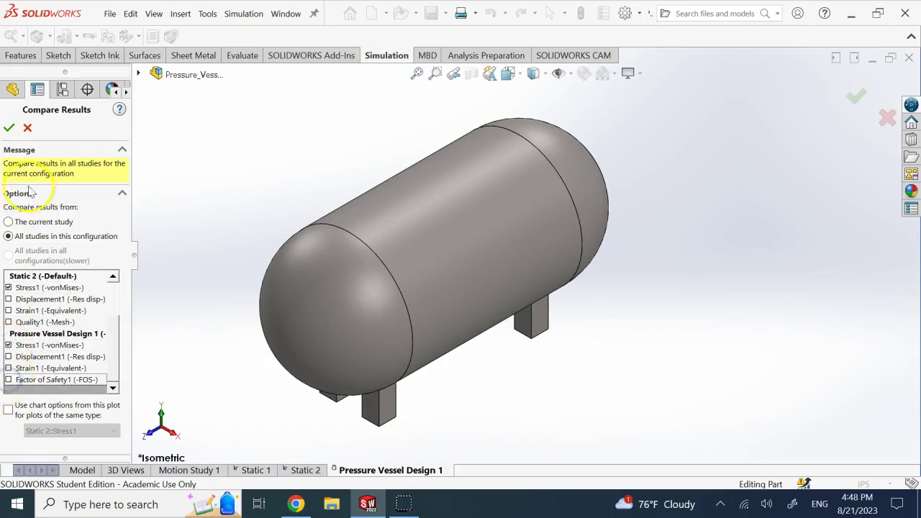
{"action": "left_click", "coordinate": [9, 127]}
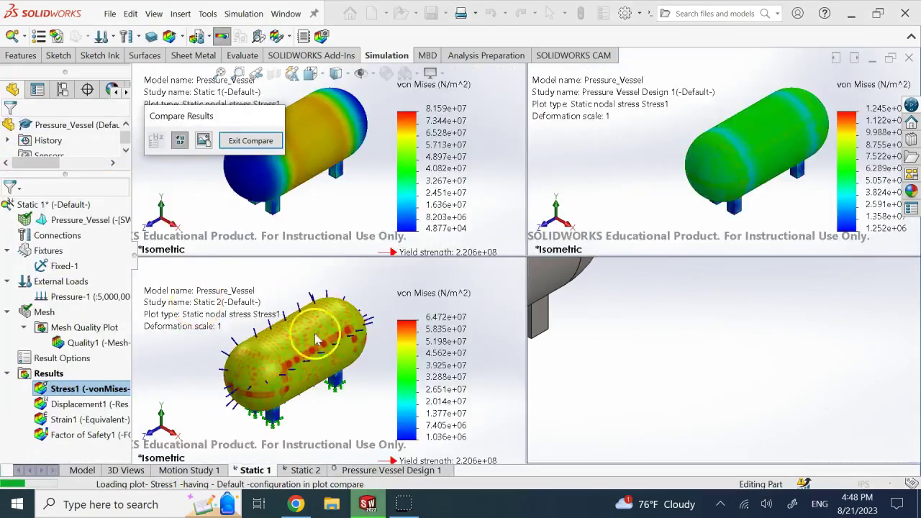
- Move the Compare Results window into the empty viewport and examine the three stress plots side by side
{"action": "left_click_drag", "start_coordinate": [205, 116], "coordinate": [677, 372]}
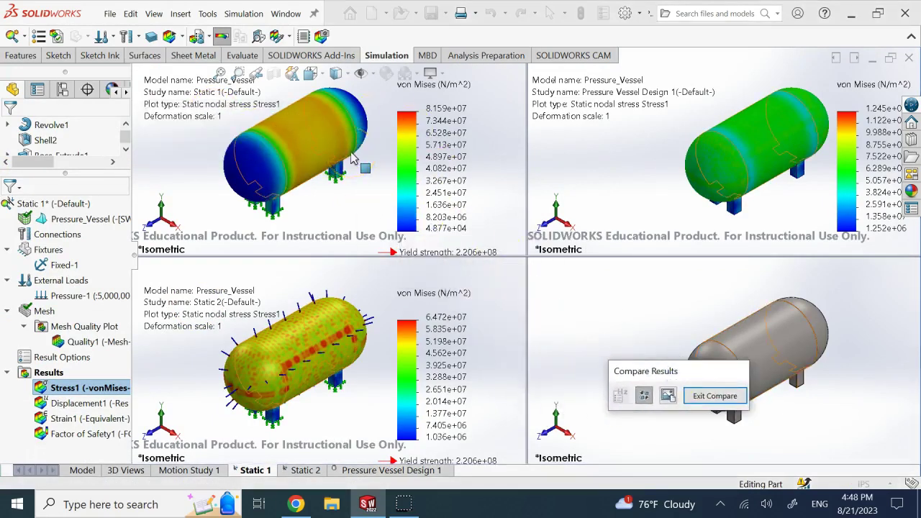
{"action": "scroll", "coordinate": [353, 159], "scroll_direction": "up", "scroll_amount": 3}
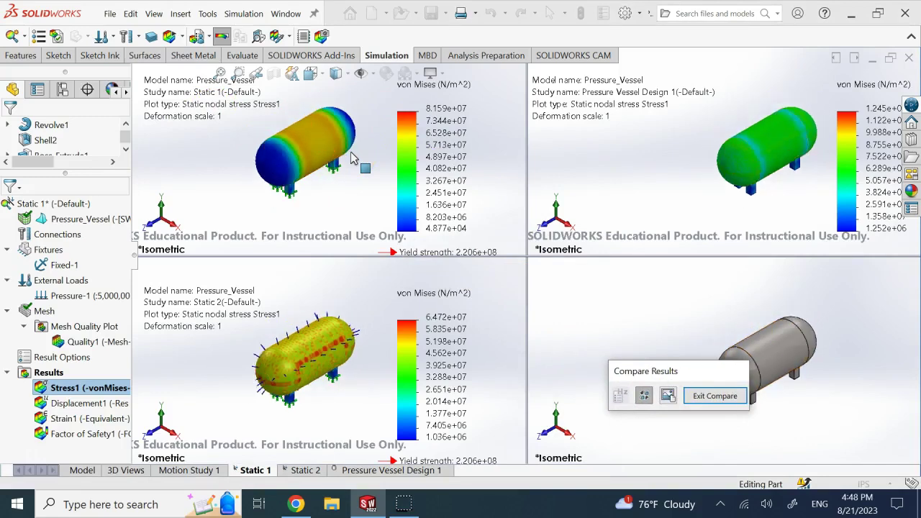
{"action": "left_click", "coordinate": [225, 320]}
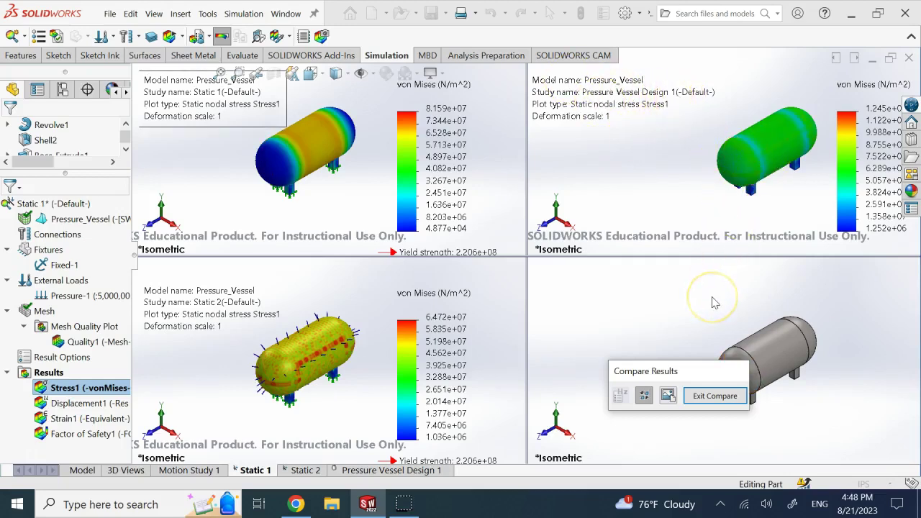
- Exit the results comparison and publish a Word report for Pressure Vessel Design 1 with all sections except the appendix, on Letter paper
{"action": "left_click", "coordinate": [700, 396]}
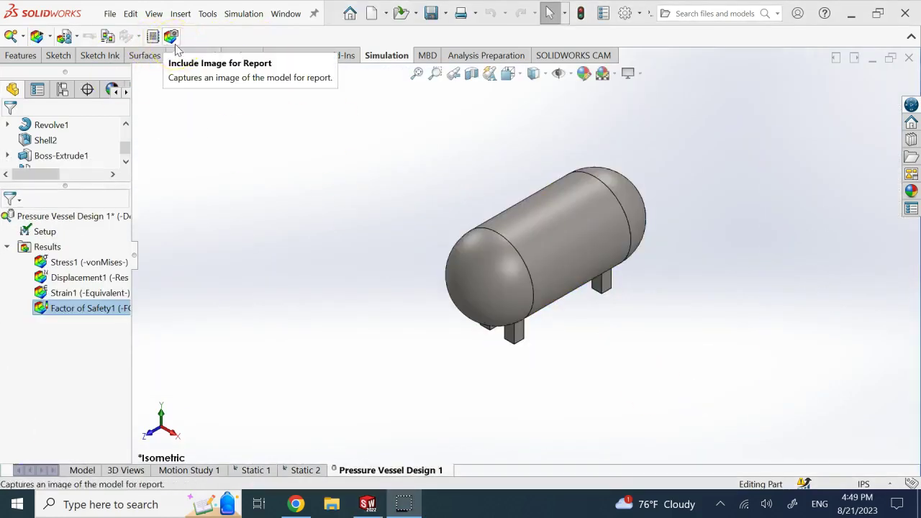
{"action": "left_click", "coordinate": [158, 42]}
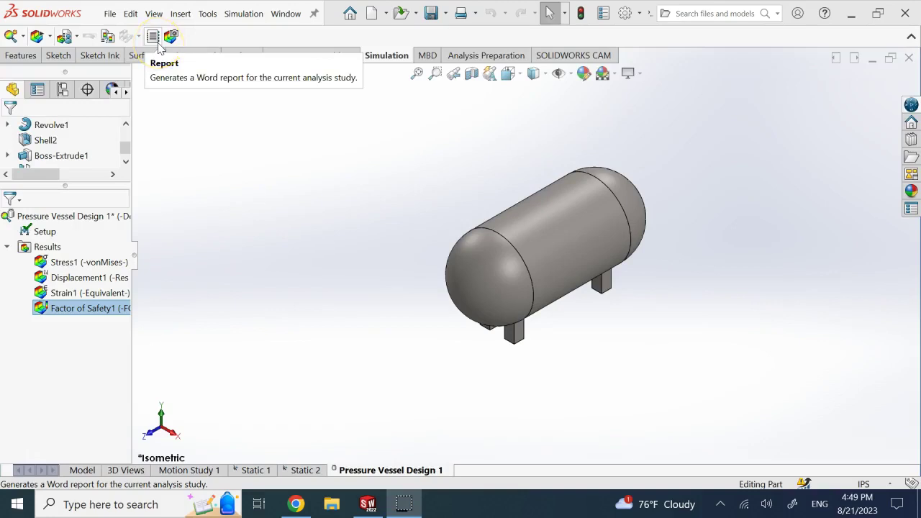
{"action": "left_click", "coordinate": [159, 43]}
{"action": "left_click", "coordinate": [178, 128]}
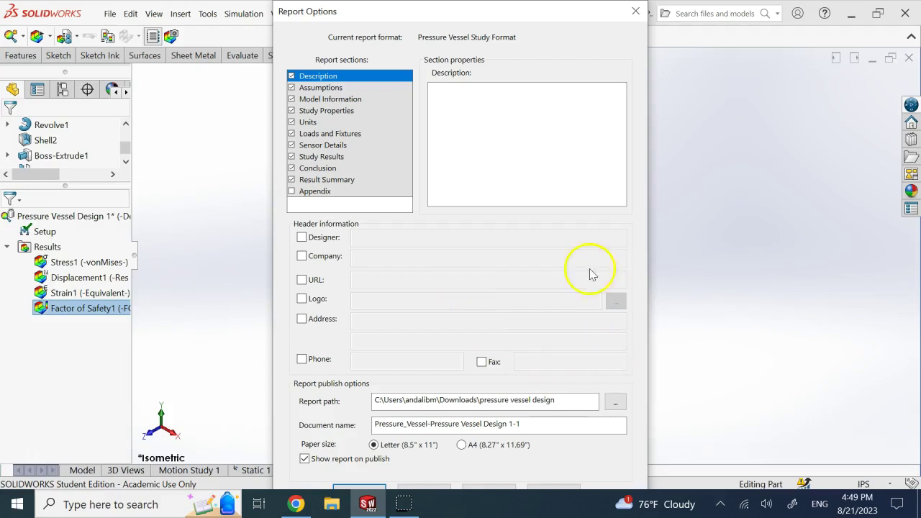
{"action": "left_click", "coordinate": [369, 489]}
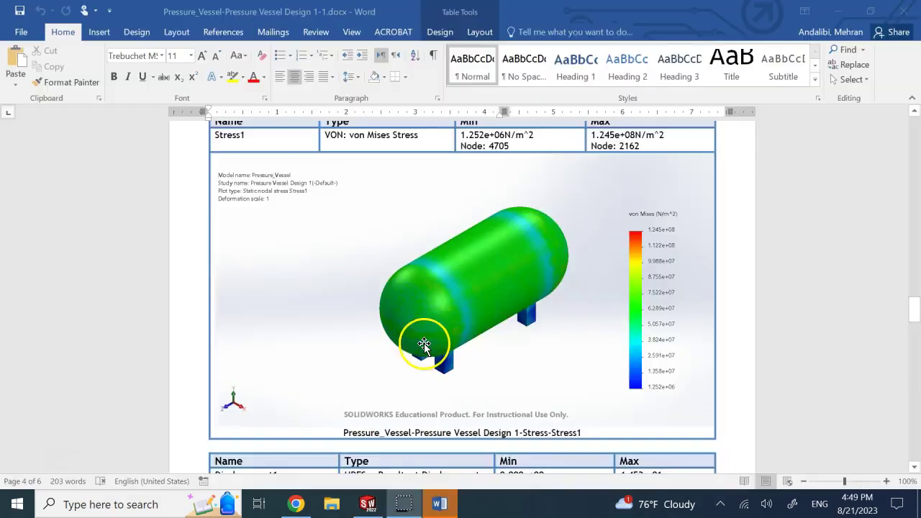
- Examine the report's loads, units and study properties, including the result combination setup of Static 1 and Static 2
{"action": "scroll", "coordinate": [423, 343], "scroll_direction": "up", "scroll_amount": 3}
{"action": "scroll", "coordinate": [422, 344], "scroll_direction": "up", "scroll_amount": 10}
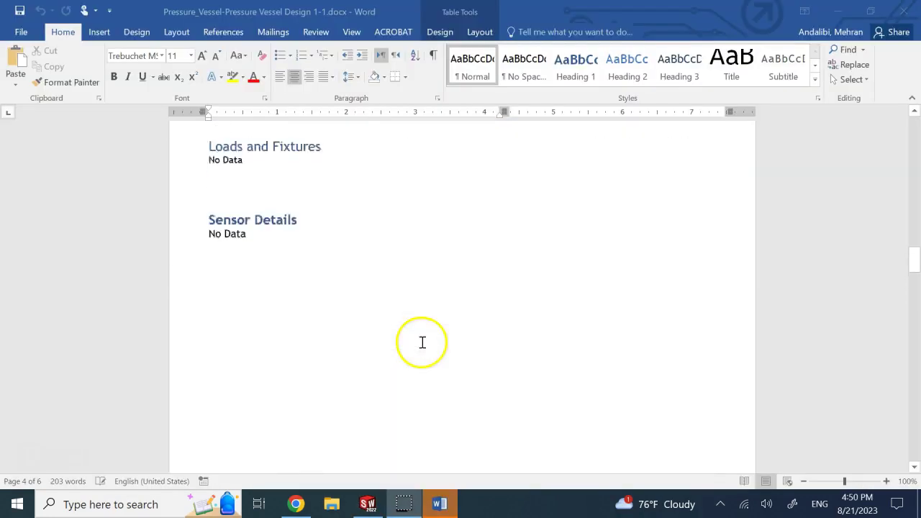
{"action": "scroll", "coordinate": [336, 298], "scroll_direction": "up", "scroll_amount": 5}
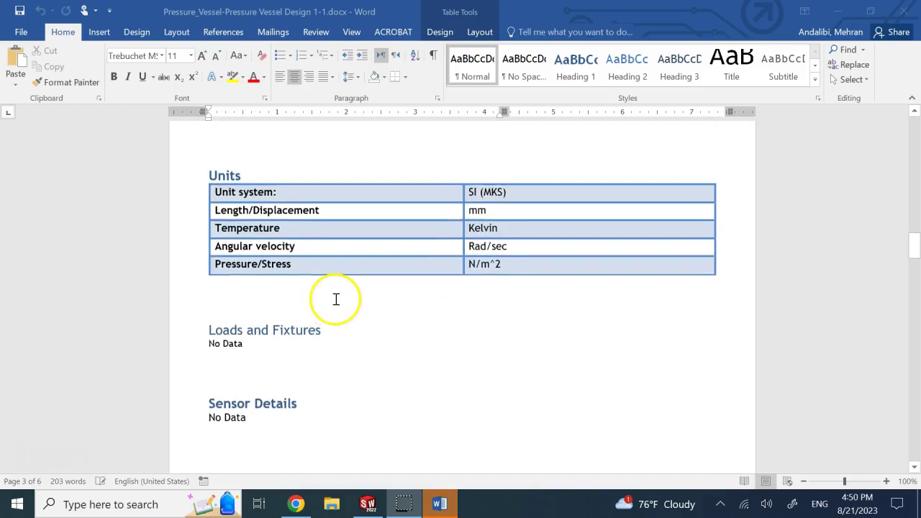
{"action": "scroll", "coordinate": [335, 302], "scroll_direction": "up", "scroll_amount": 5}
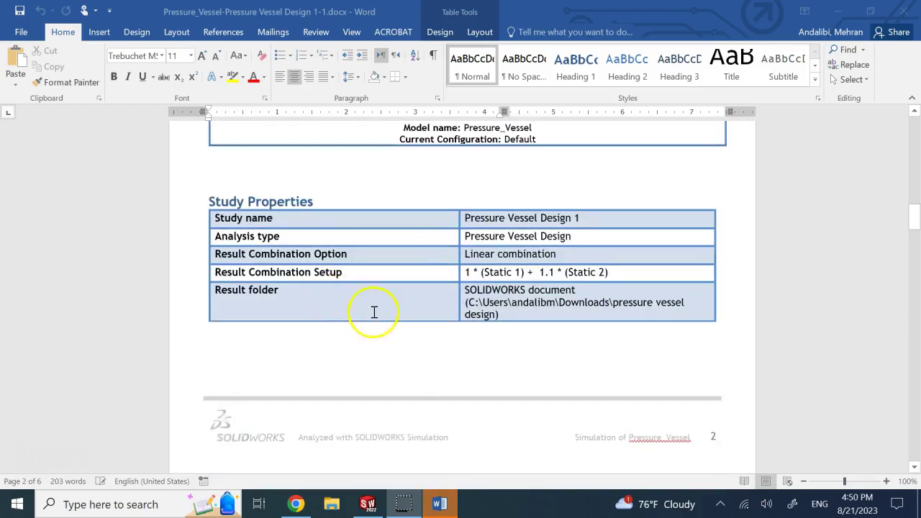
{"action": "double_click", "coordinate": [476, 276]}
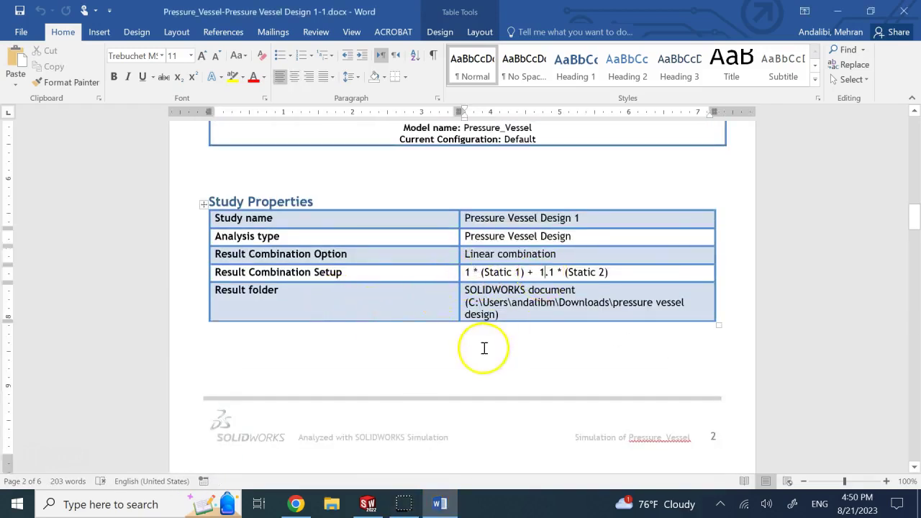
- Review the report's stress, displacement and factor of safety results and its conclusion section, and return to SOLIDWORKS
{"action": "scroll", "coordinate": [484, 347], "scroll_direction": "down", "scroll_amount": 5}
{"action": "scroll", "coordinate": [484, 347], "scroll_direction": "down", "scroll_amount": 20}
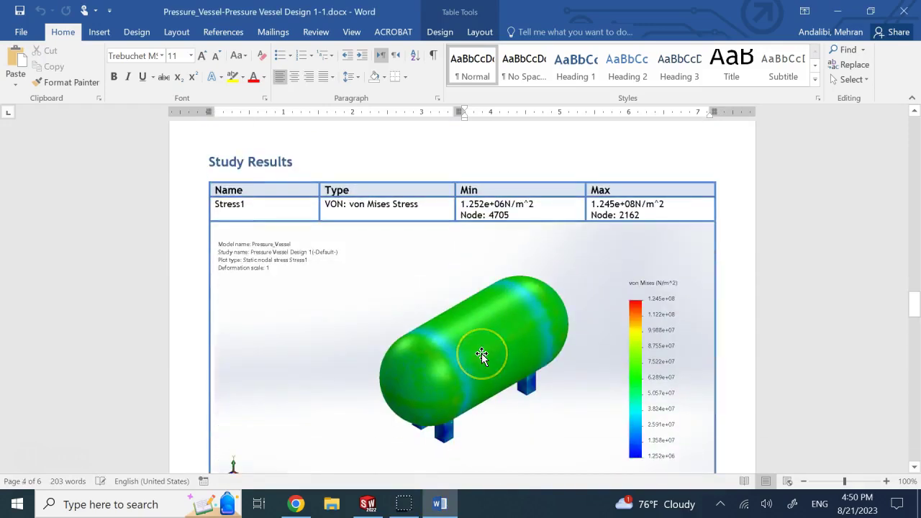
{"action": "scroll", "coordinate": [482, 354], "scroll_direction": "down", "scroll_amount": 20}
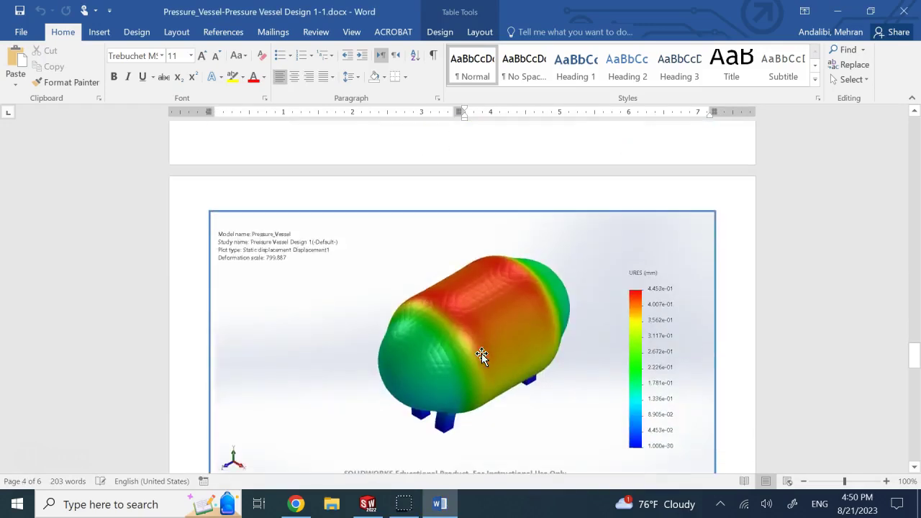
{"action": "scroll", "coordinate": [482, 353], "scroll_direction": "down", "scroll_amount": 20}
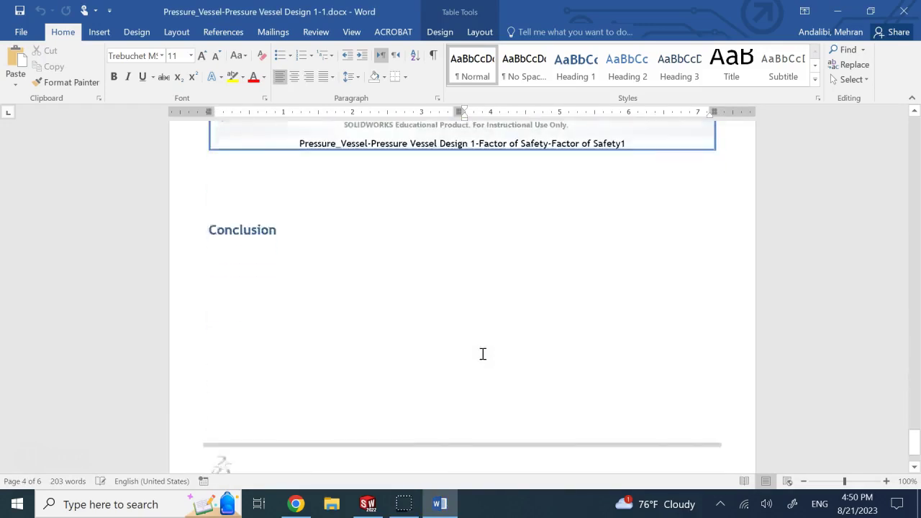
{"action": "scroll", "coordinate": [483, 353], "scroll_direction": "up", "scroll_amount": 10}
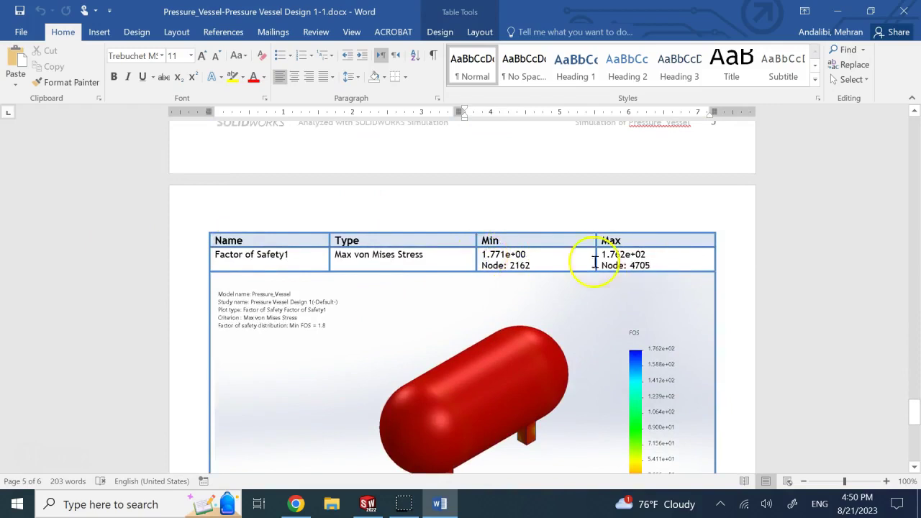
{"action": "left_click", "coordinate": [368, 504]}
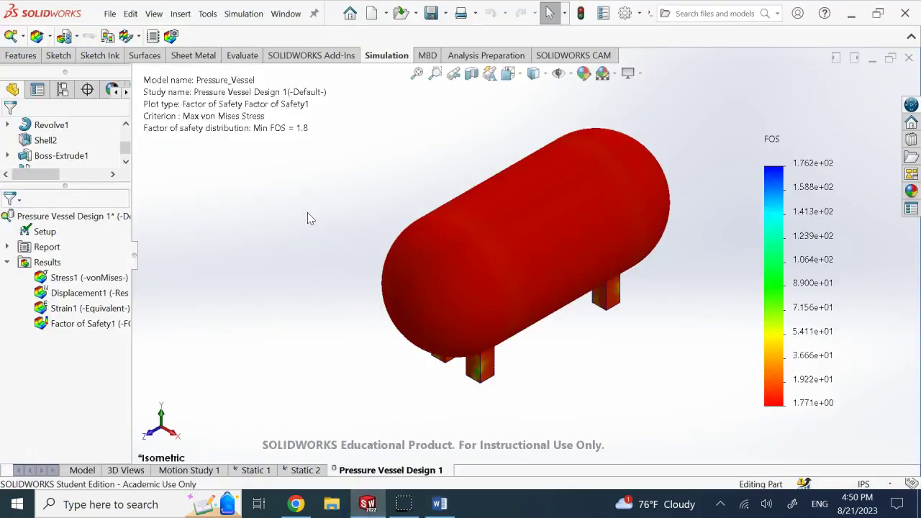
{"action": "left_click", "coordinate": [236, 187]}
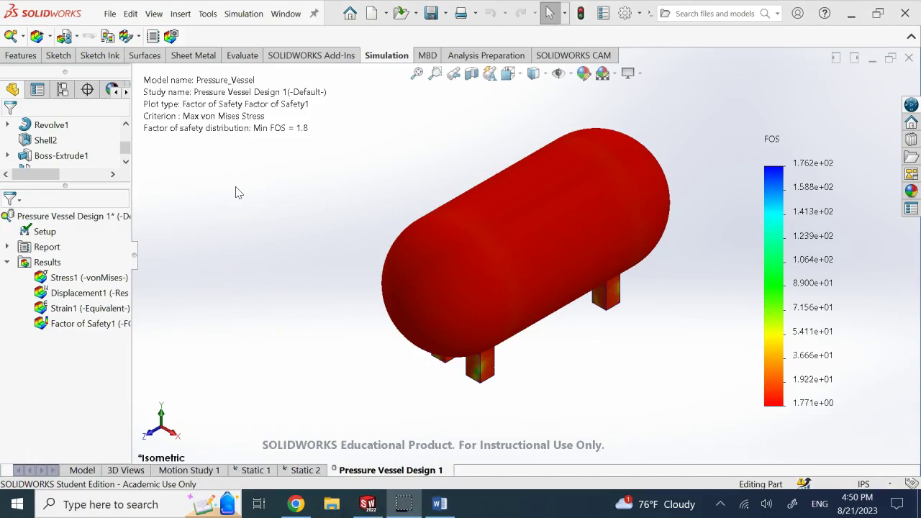